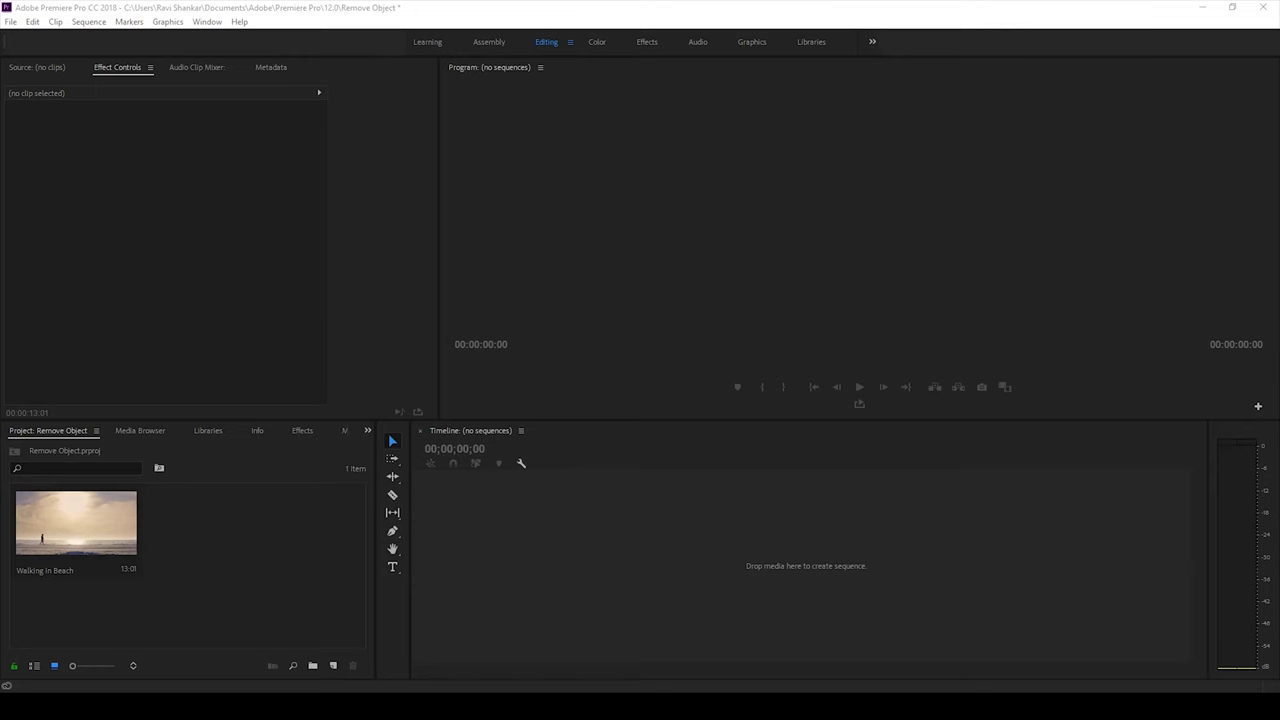
# Build a sequence from the Walking In Beach clip, scrub the walker's path, and select the V1 clip
pyautogui.click(75, 533)
pyautogui.moveTo(156, 541); pyautogui.dragTo(471, 530)
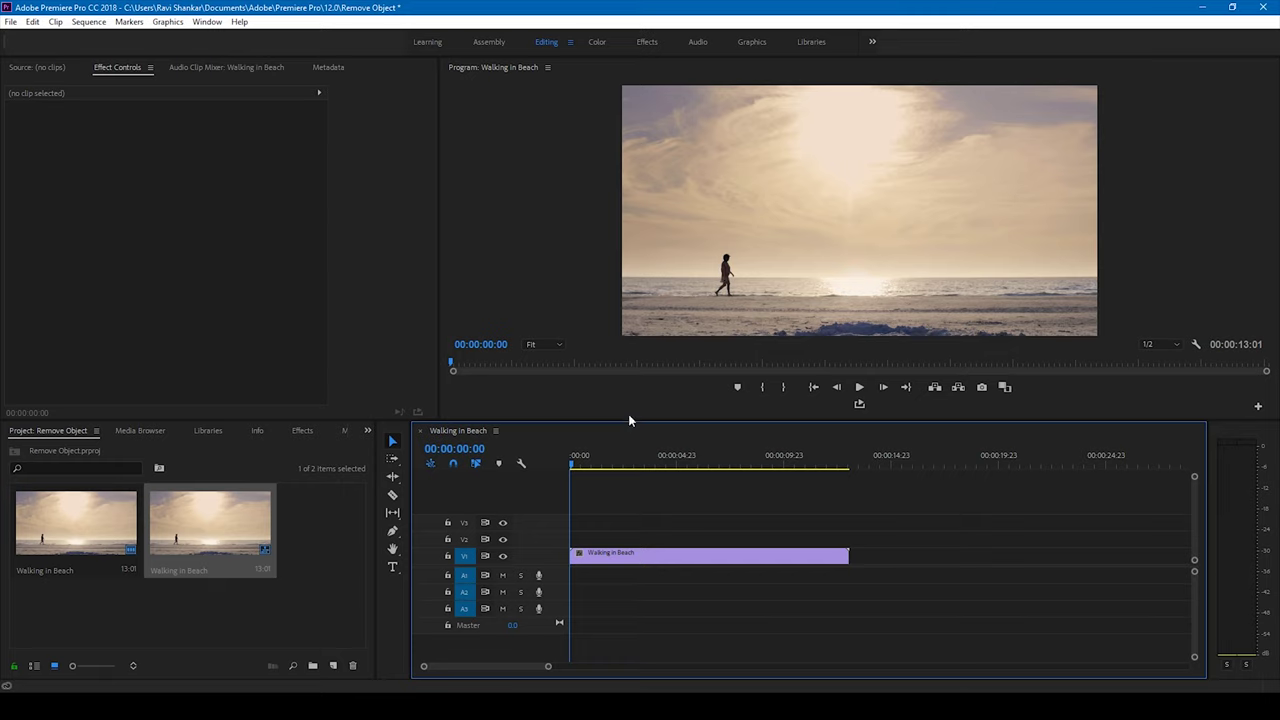
pyautogui.moveTo(573, 468)
pyautogui.mouseDown()
pyautogui.moveTo(779, 470)
pyautogui.moveTo(565, 461)
pyautogui.mouseUp()
pyautogui.click(611, 558)
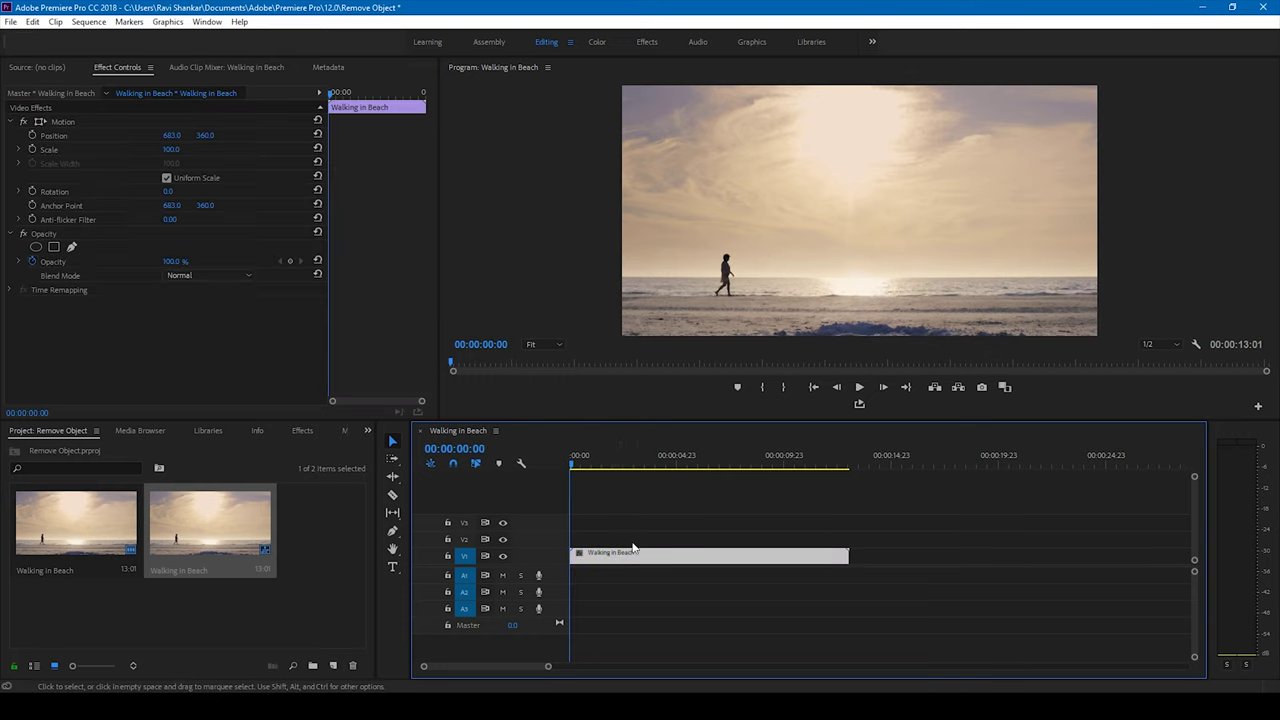
# Place an ellipse opacity mask over the walker with Mask Feather 132 and Mask Expansion -2
pyautogui.click(115, 68)
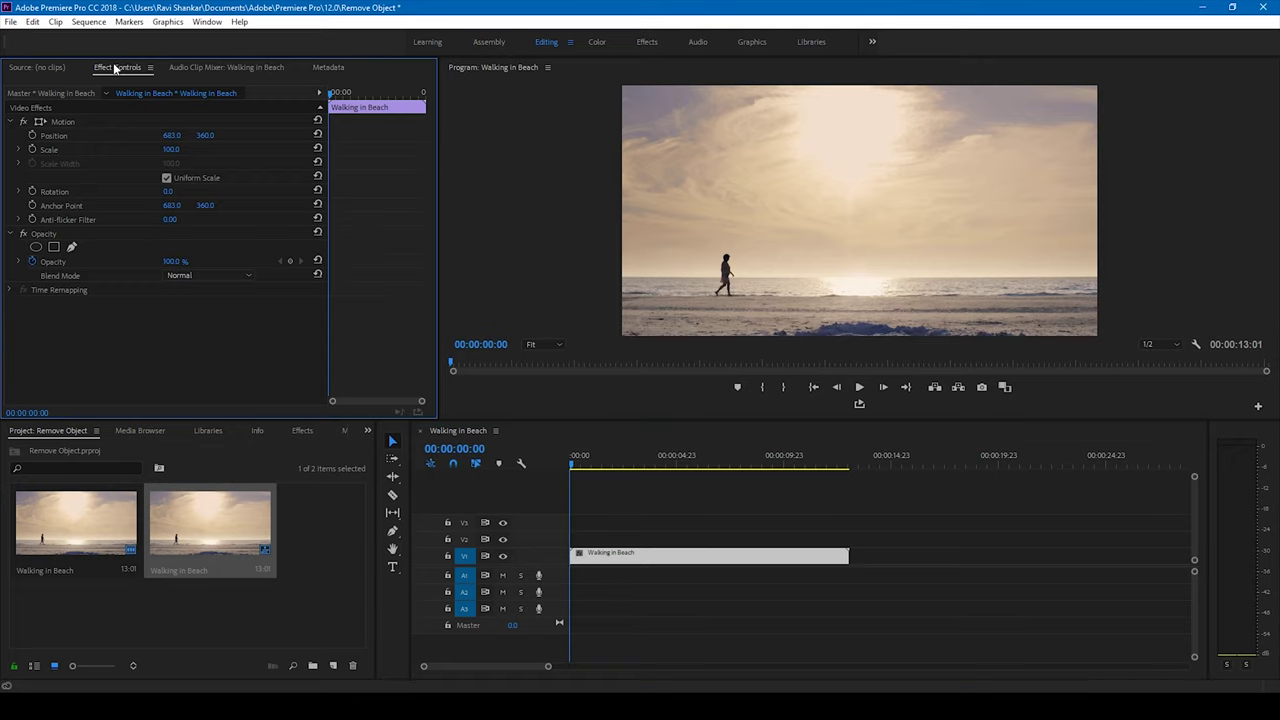
pyautogui.click(35, 248)
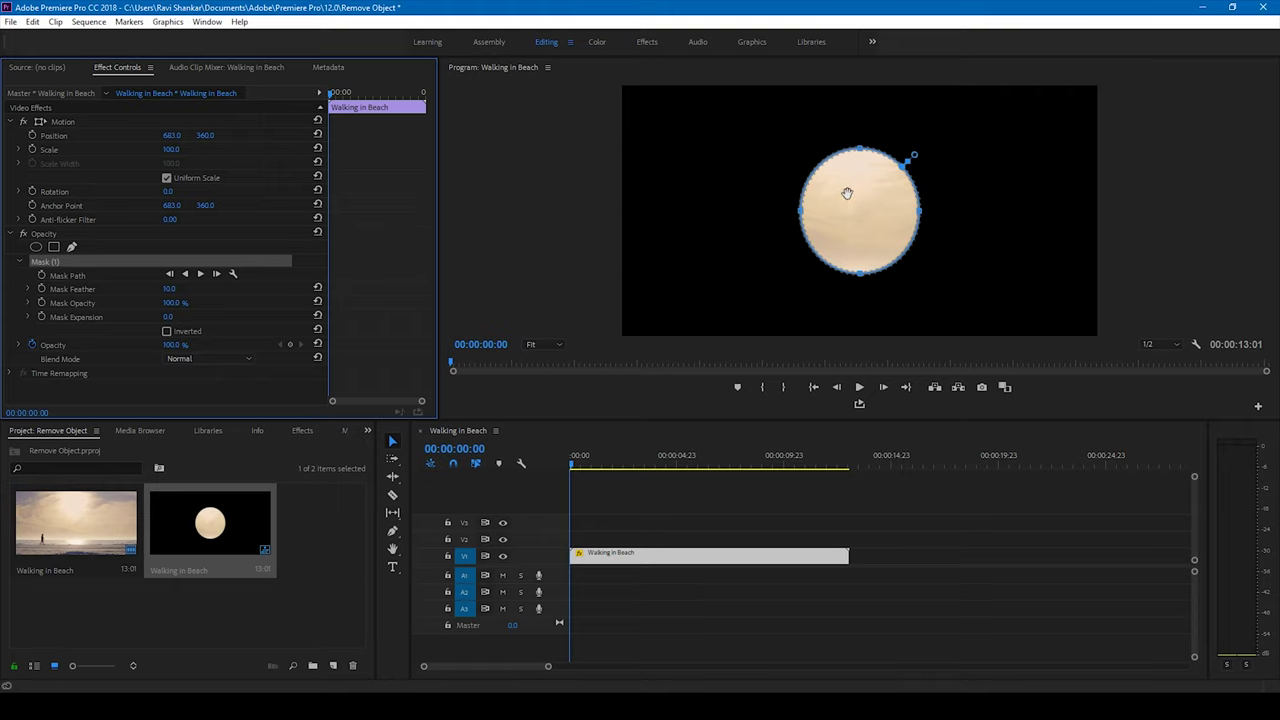
pyautogui.moveTo(863, 209); pyautogui.dragTo(711, 268)
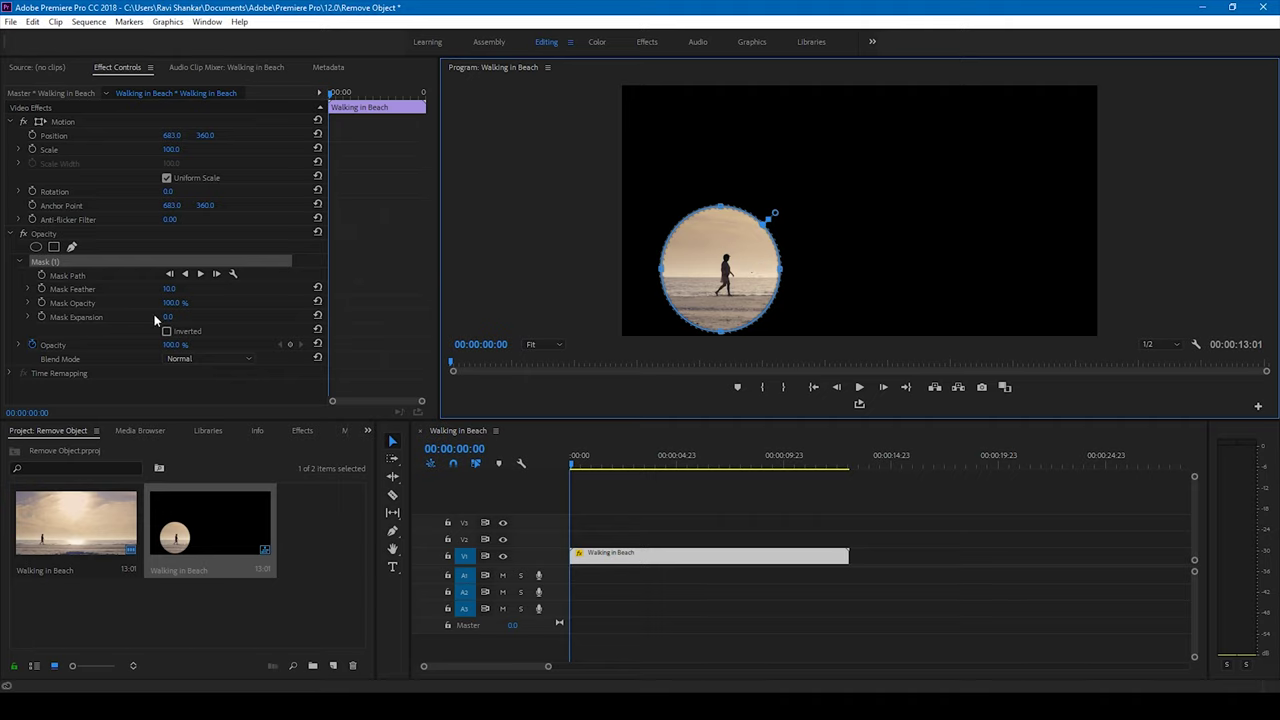
pyautogui.moveTo(172, 292); pyautogui.dragTo(294, 292)
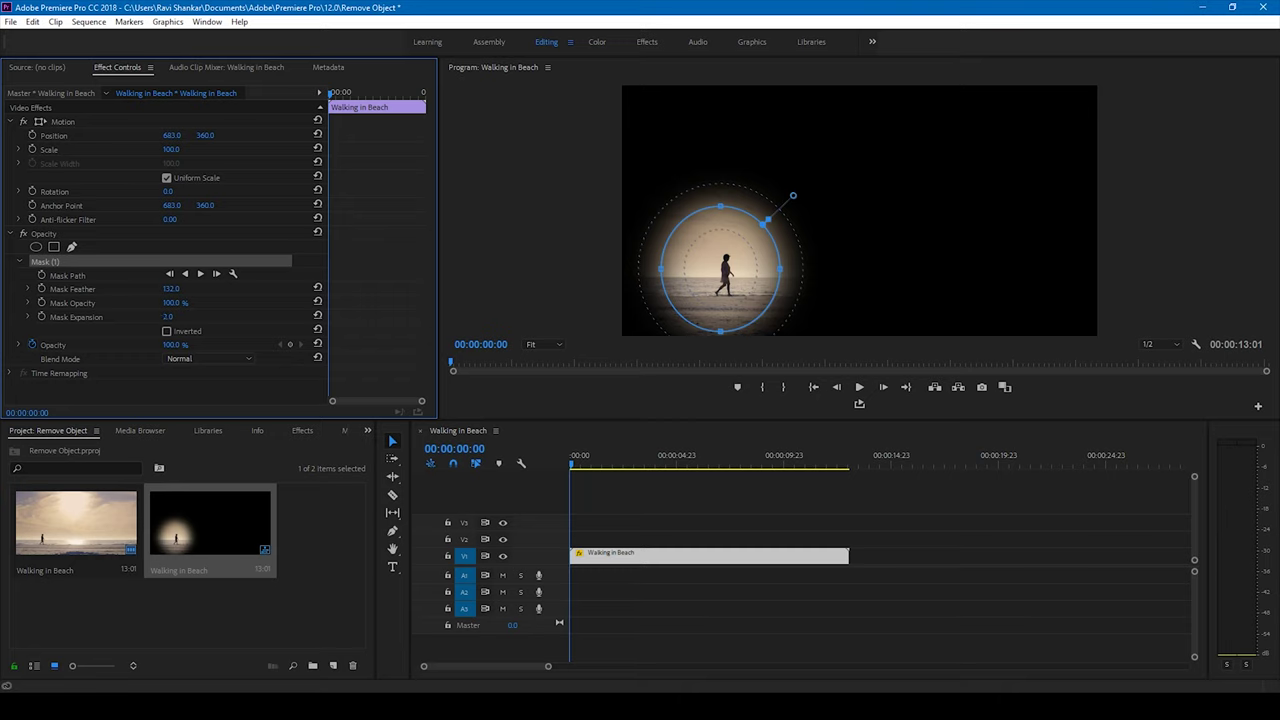
pyautogui.moveTo(168, 316)
pyautogui.mouseDown()
pyautogui.moveTo(155, 316)
pyautogui.moveTo(179, 317)
pyautogui.mouseUp()
# Start Mask Path keyframing and recentre the mask on the walker at about 1.5 and 4 seconds
pyautogui.click(42, 276)
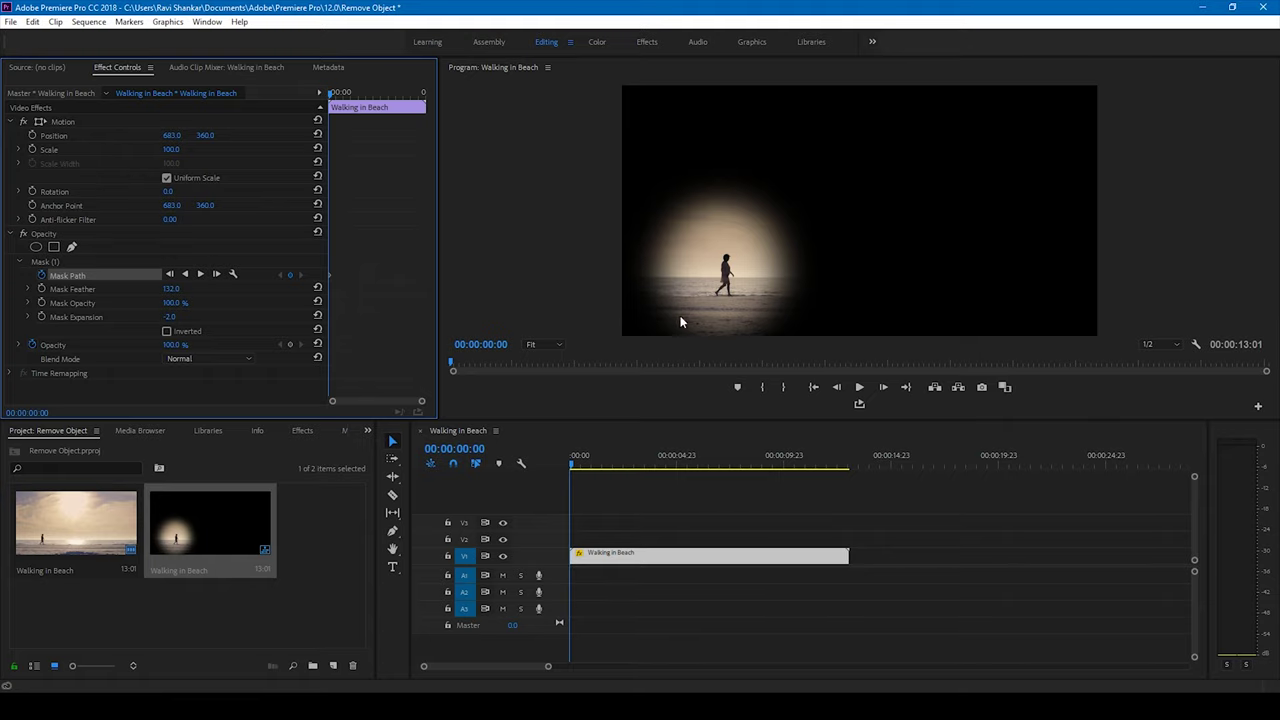
pyautogui.moveTo(572, 468); pyautogui.dragTo(604, 472)
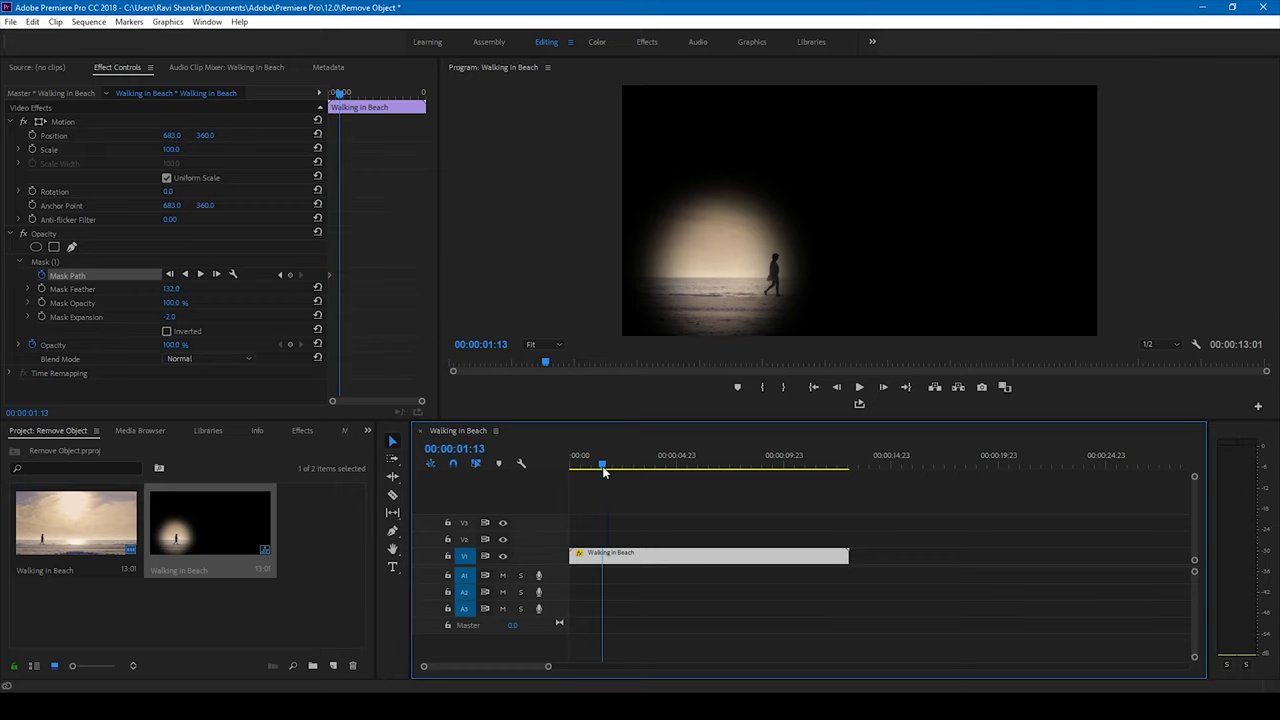
pyautogui.click(55, 265)
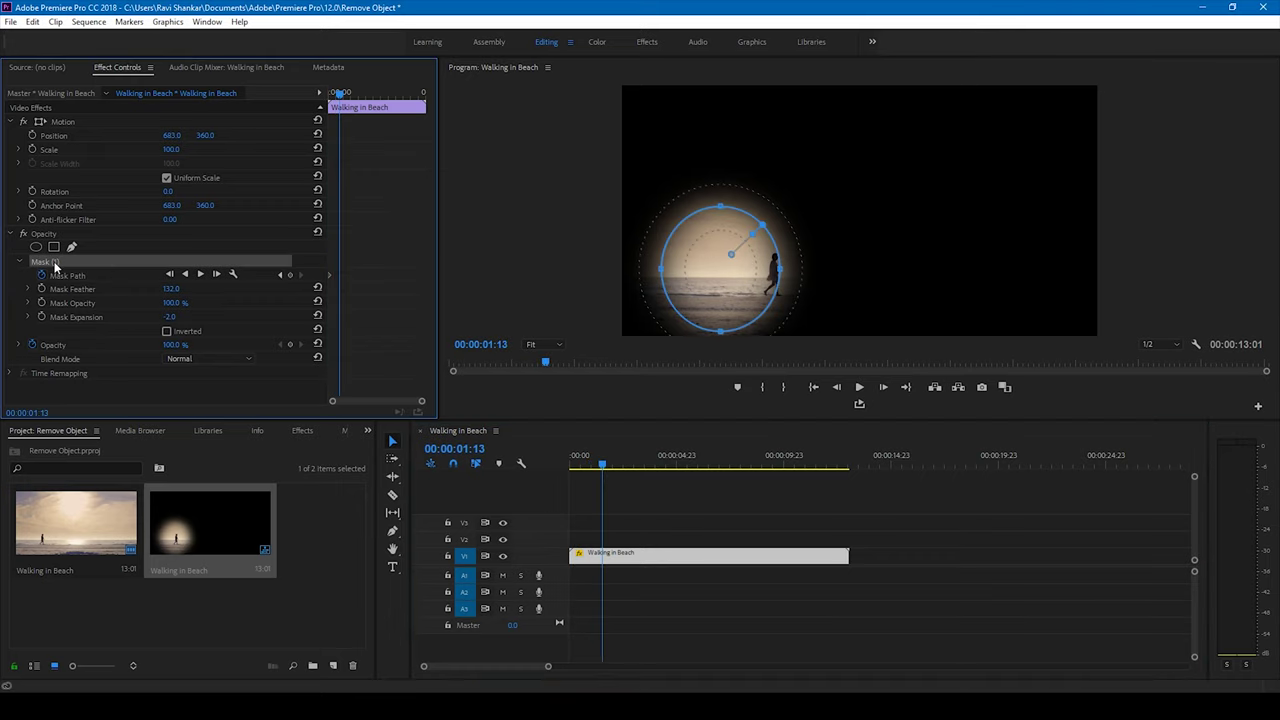
pyautogui.moveTo(722, 266); pyautogui.dragTo(774, 265)
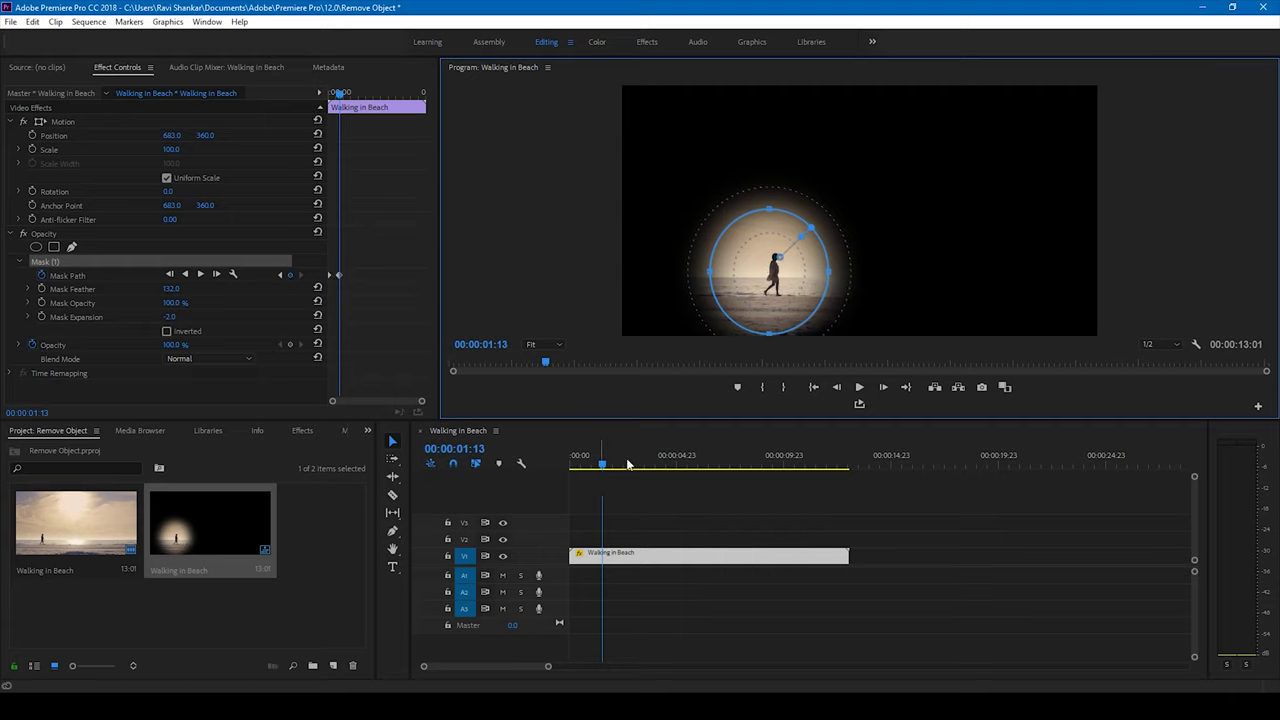
pyautogui.click(660, 463)
pyautogui.moveTo(770, 285); pyautogui.dragTo(862, 284)
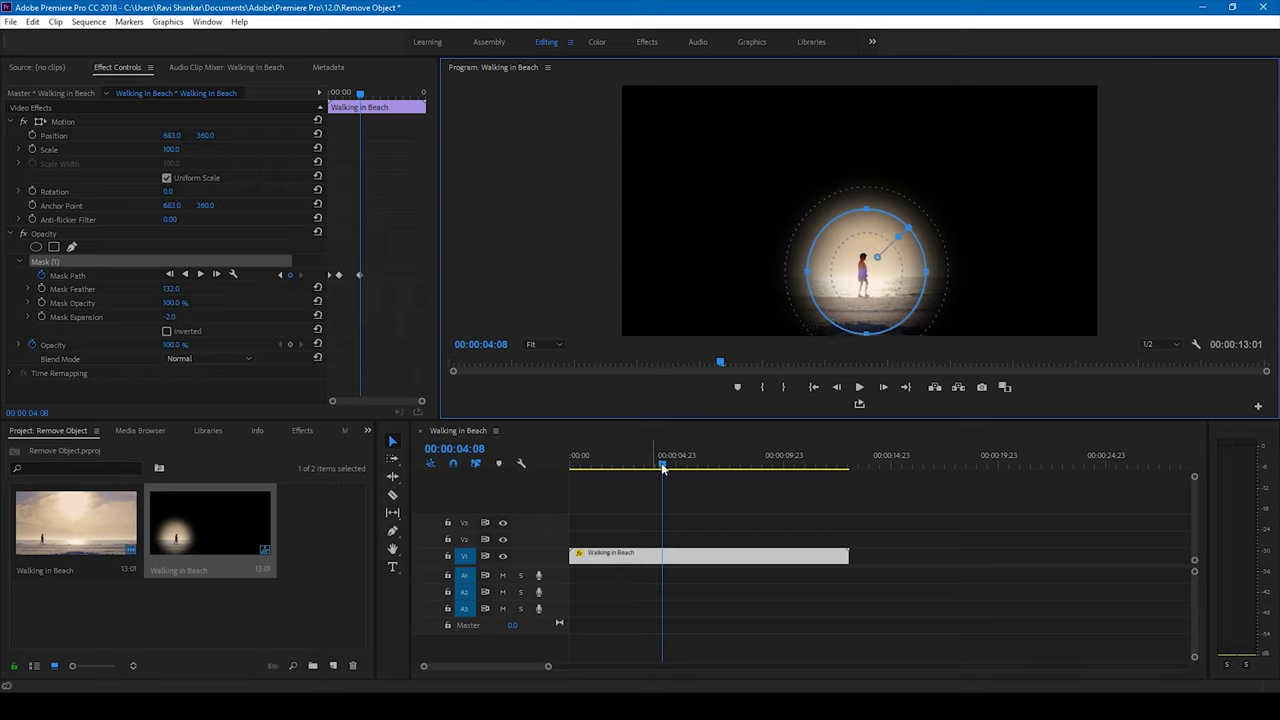
# Keyframe the mask onto the walker at about 8 seconds and later, then off-frame right near 12 seconds
pyautogui.click(742, 466)
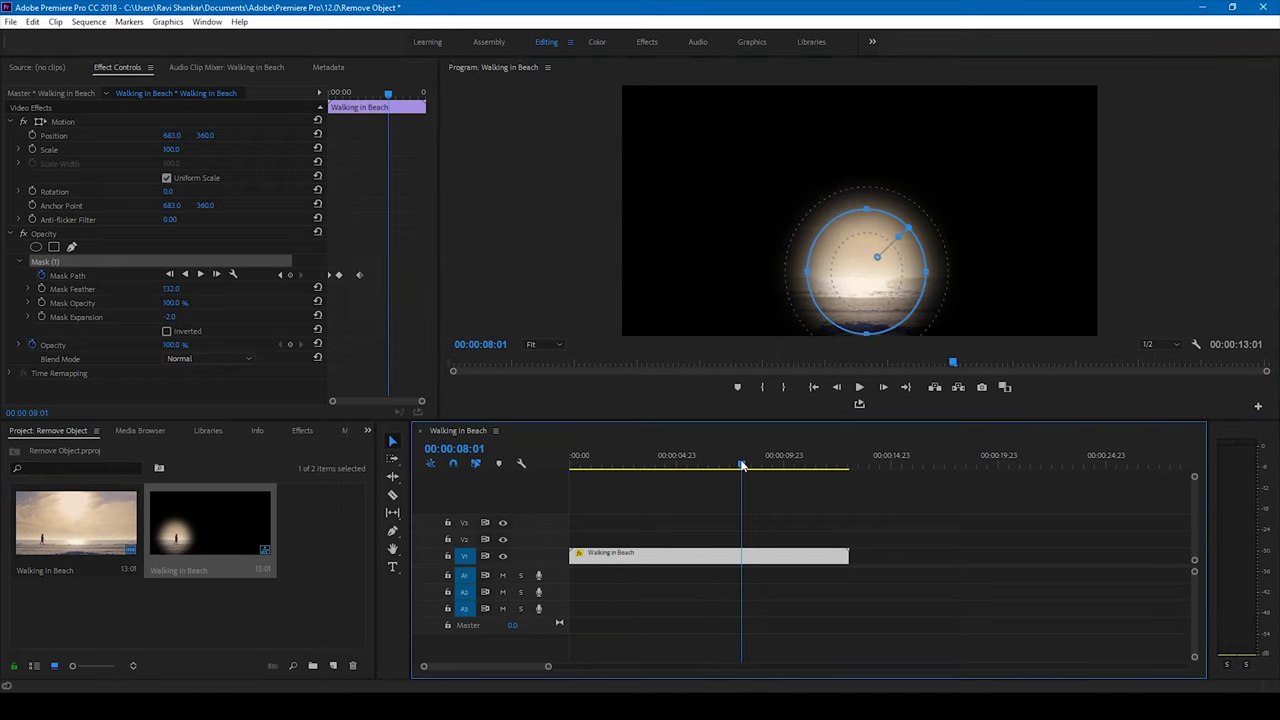
pyautogui.moveTo(898, 271); pyautogui.dragTo(998, 279)
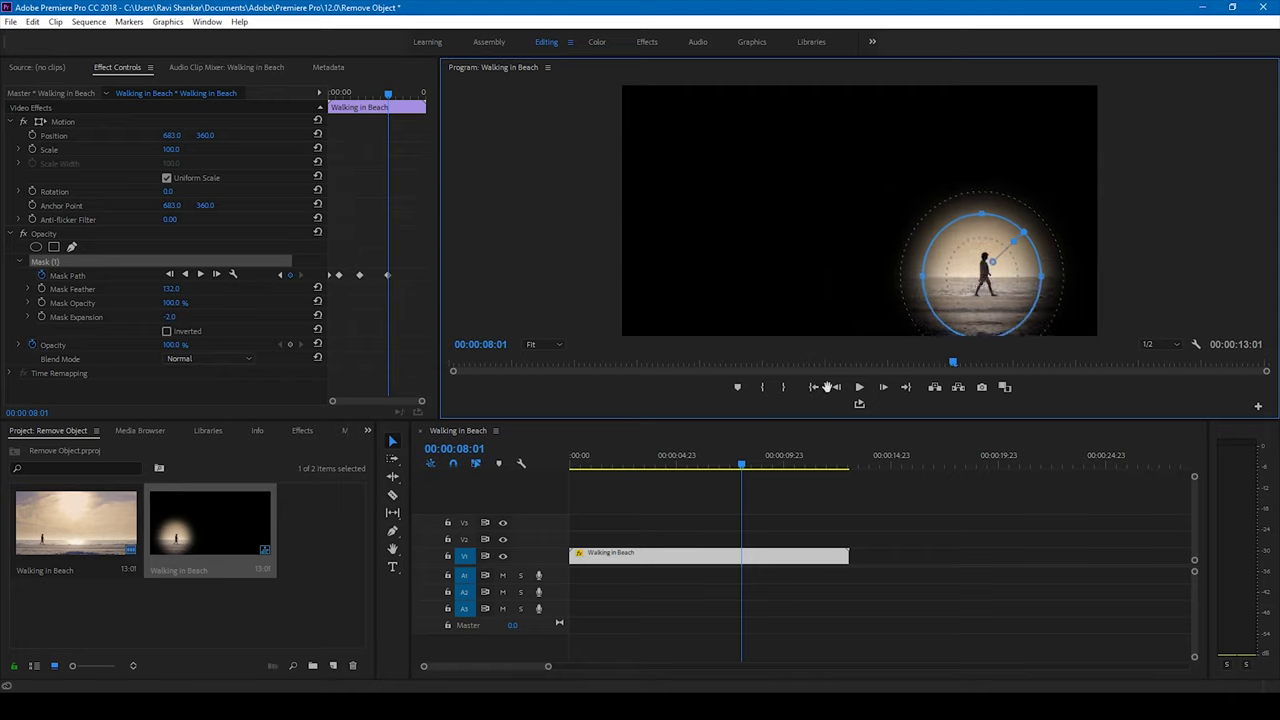
pyautogui.click(806, 468)
pyautogui.moveTo(1001, 272); pyautogui.dragTo(1088, 284)
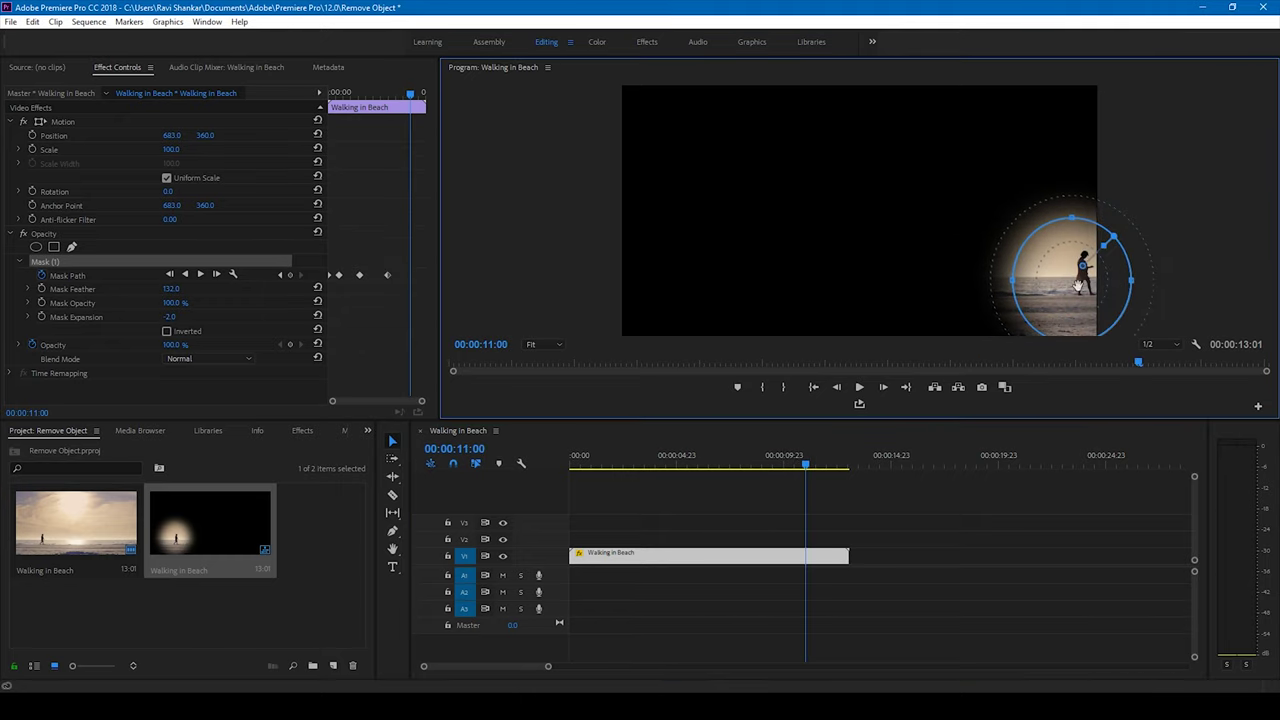
pyautogui.click(859, 458)
pyautogui.moveTo(857, 458); pyautogui.dragTo(837, 458)
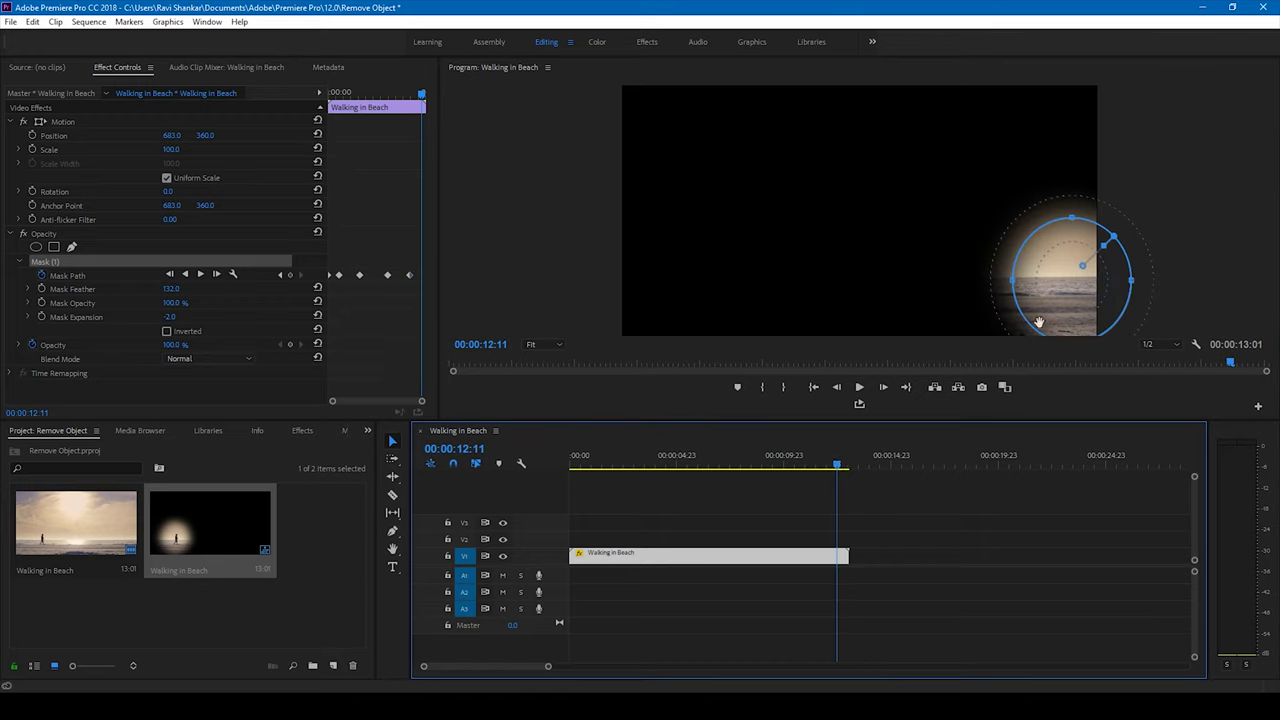
pyautogui.moveTo(1072, 288); pyautogui.dragTo(1196, 289)
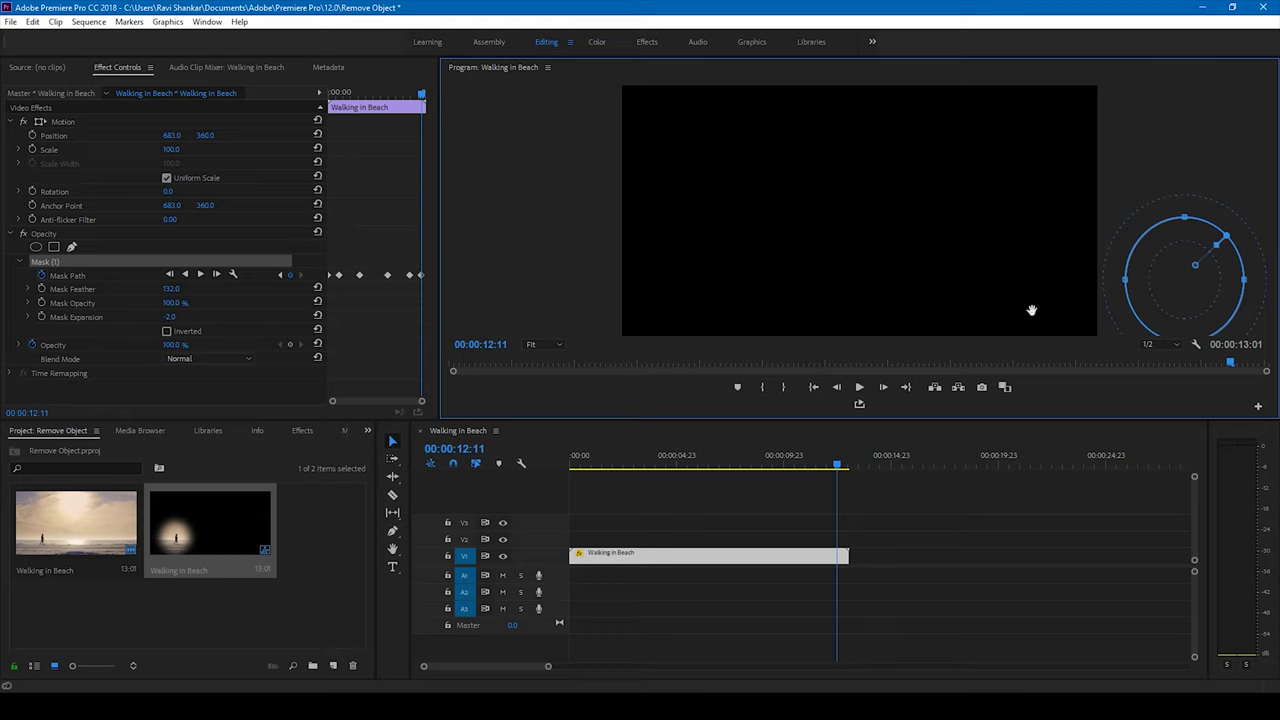
pyautogui.click(571, 464)
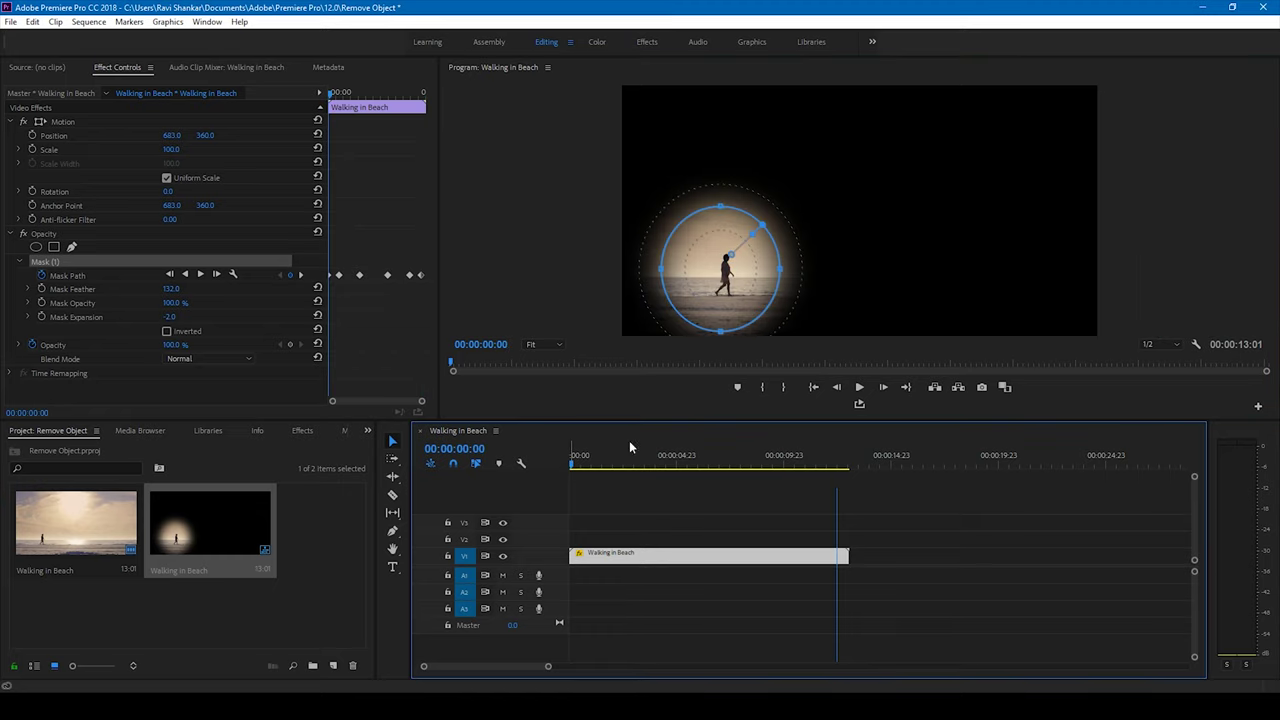
pyautogui.click(860, 388)
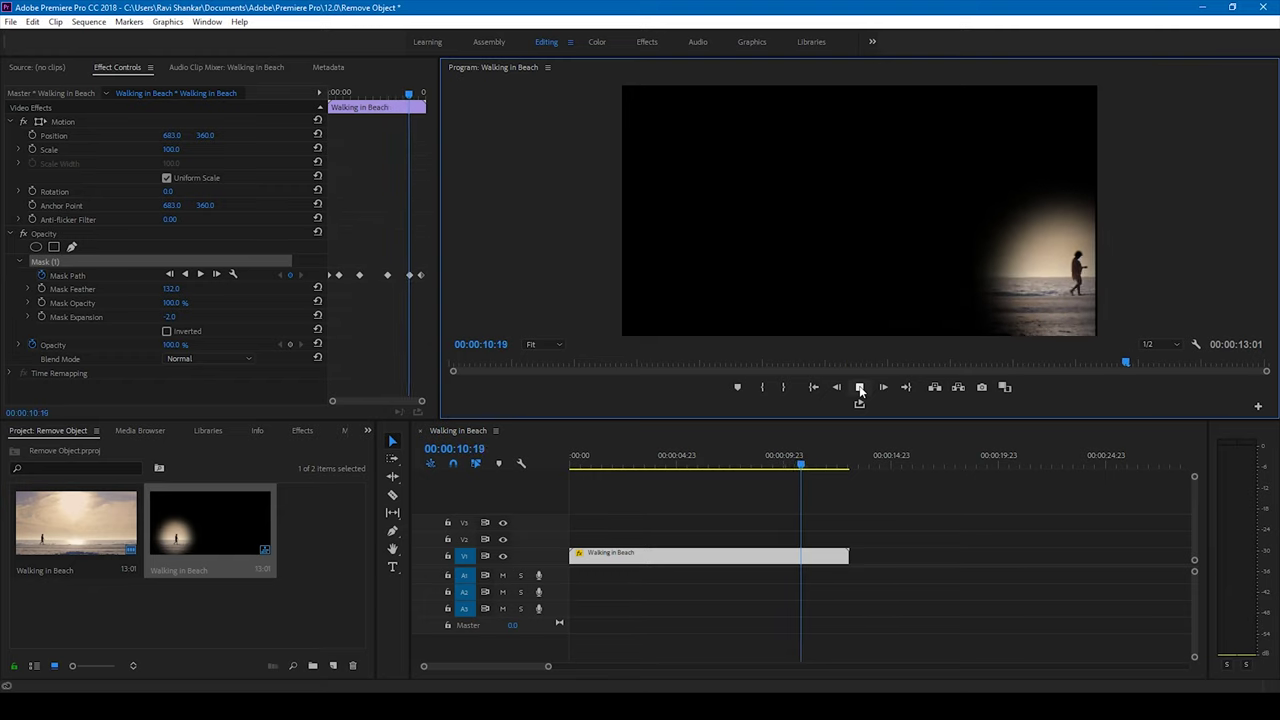
pyautogui.click(600, 465)
pyautogui.moveTo(600, 465); pyautogui.dragTo(557, 464)
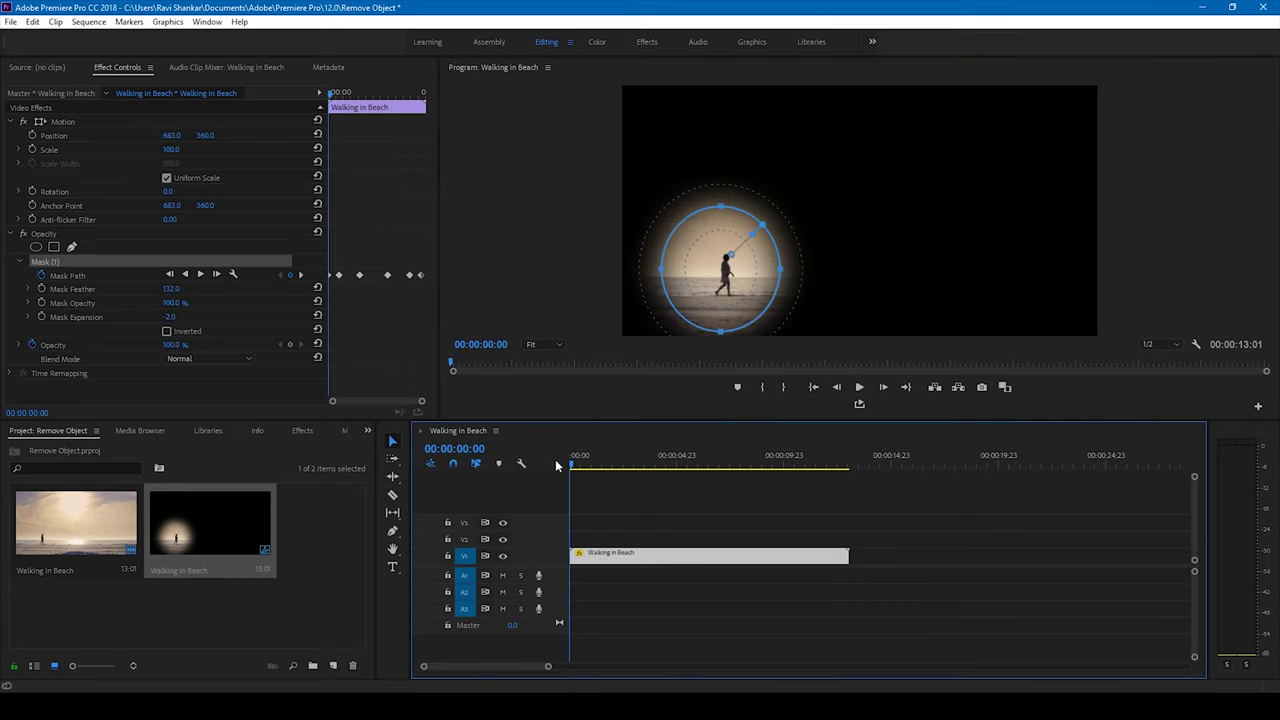
# Invert the mask, preview it following the walker, and duplicate the clip onto V2 above the original
pyautogui.click(166, 331)
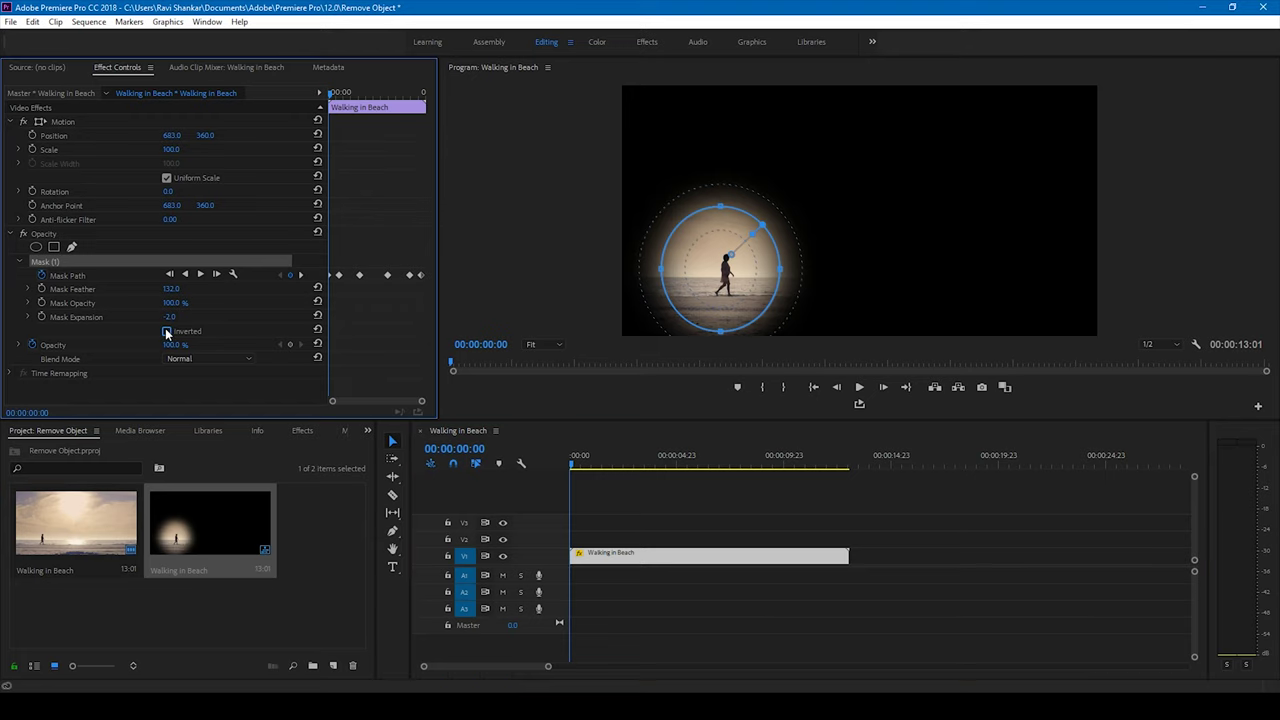
pyautogui.moveTo(568, 464)
pyautogui.mouseDown()
pyautogui.moveTo(682, 465)
pyautogui.moveTo(585, 465)
pyautogui.mouseUp()
pyautogui.click(526, 271)
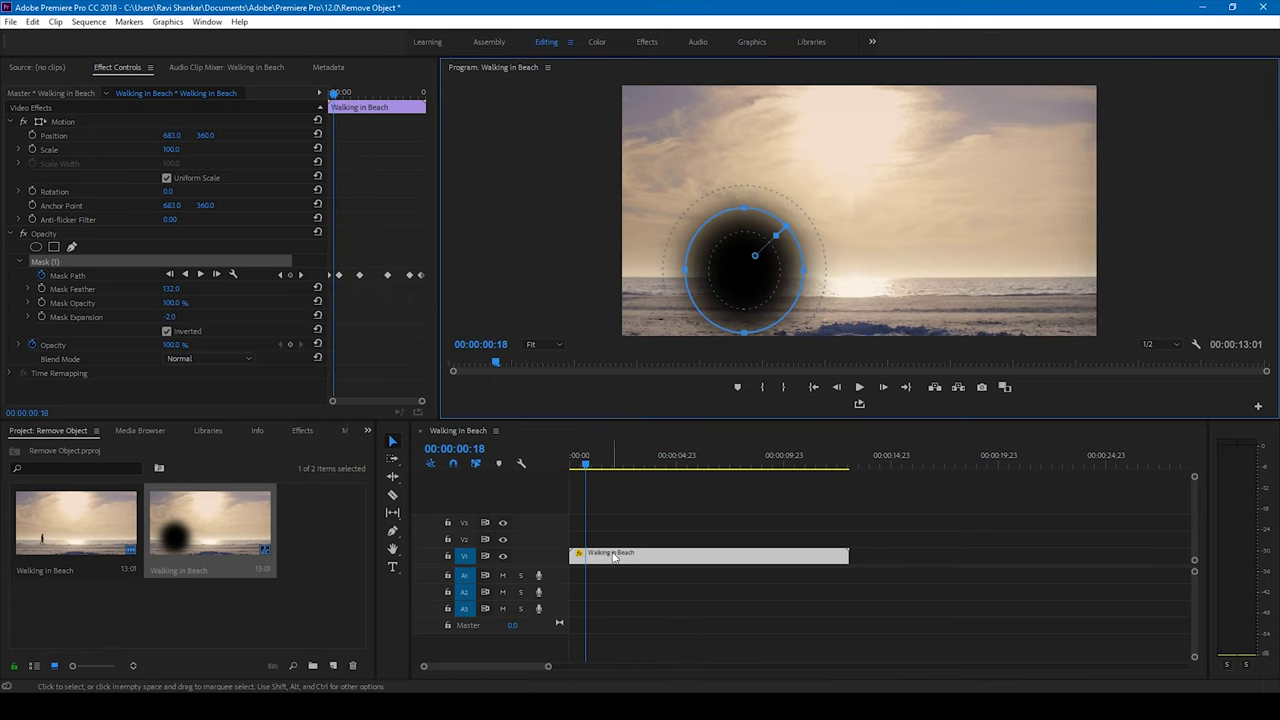
pyautogui.click(614, 557)
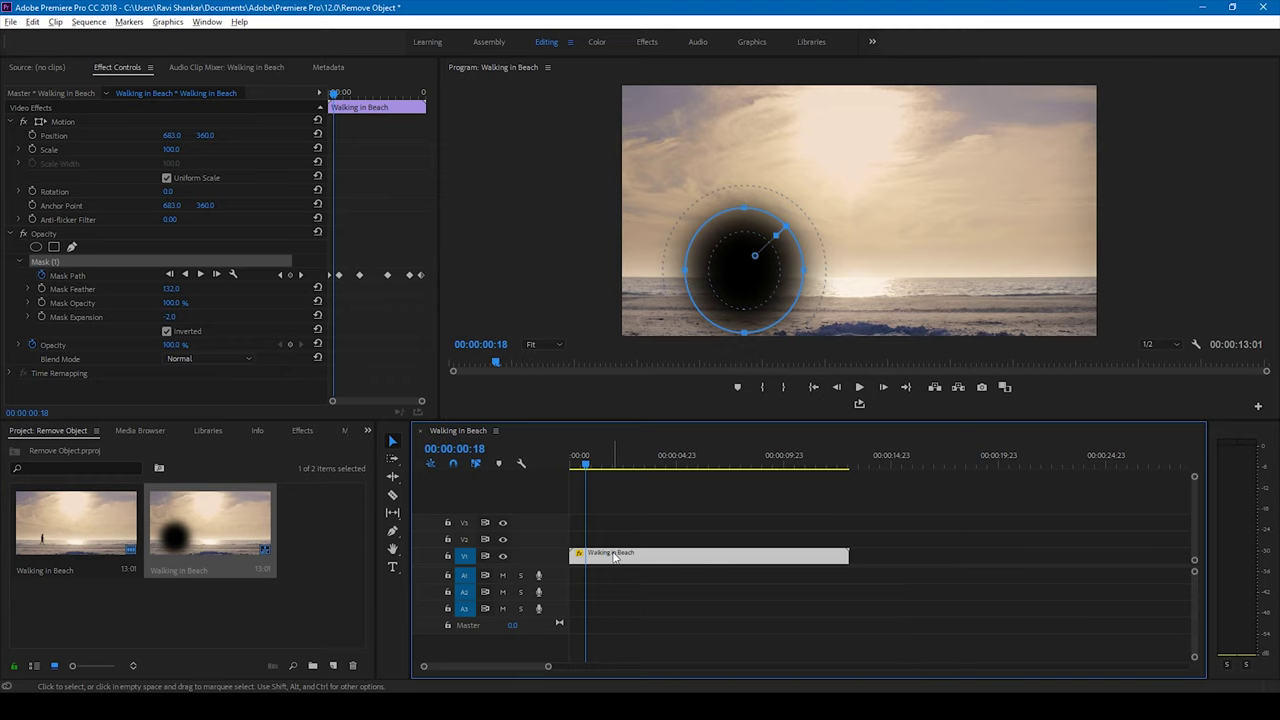
pyautogui.moveTo(614, 557); pyautogui.dragTo(614, 540)
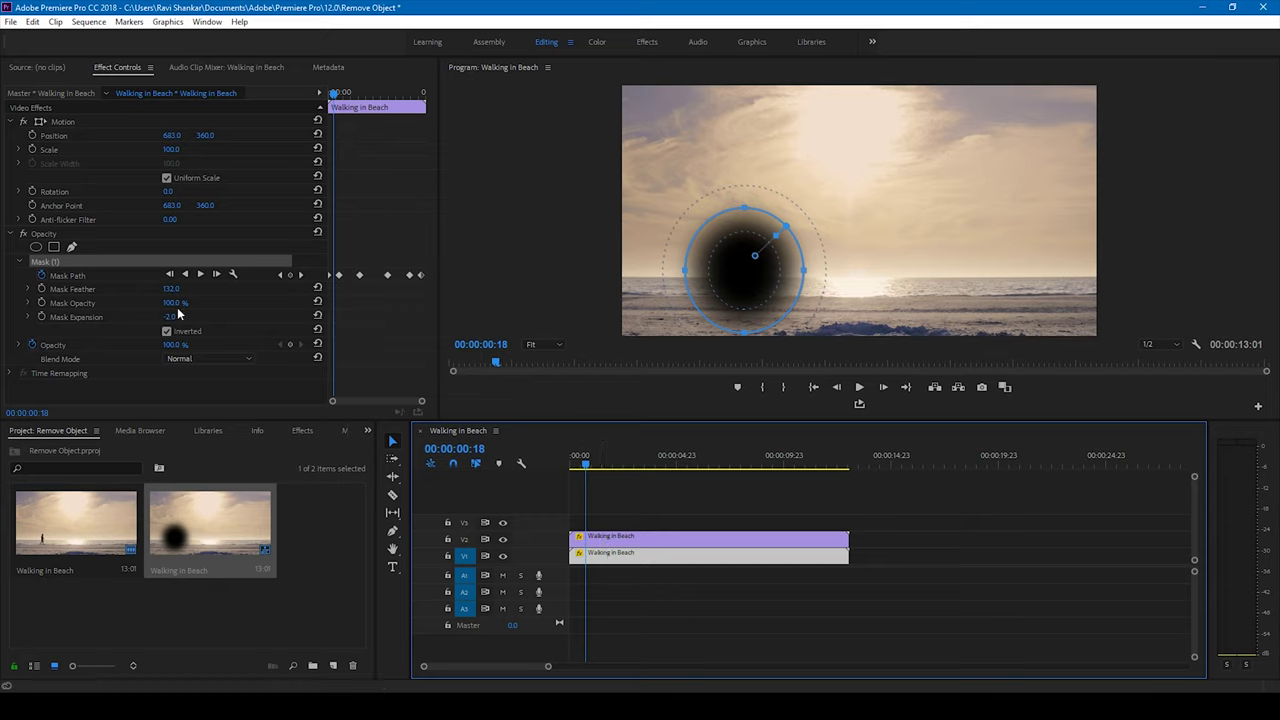
# Delete Mask (1) from the lower V1 clip and return to the sequence start
pyautogui.click(46, 262)
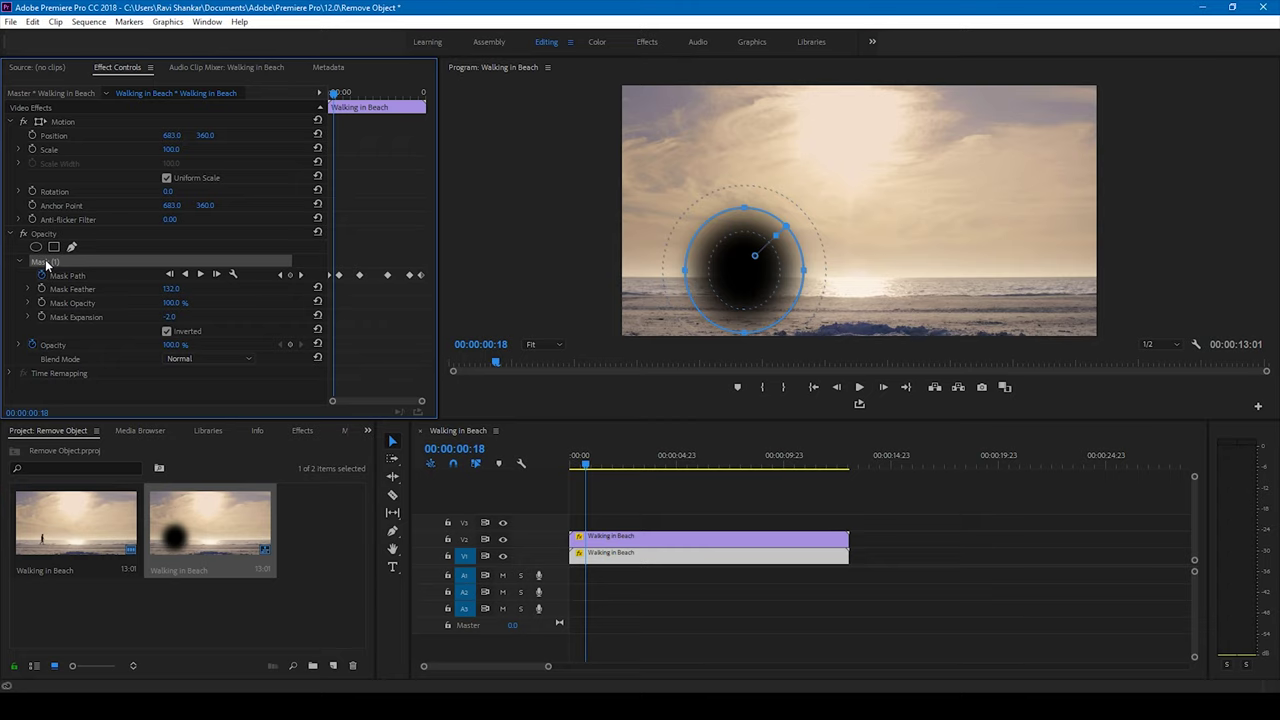
pyautogui.press('Delete')
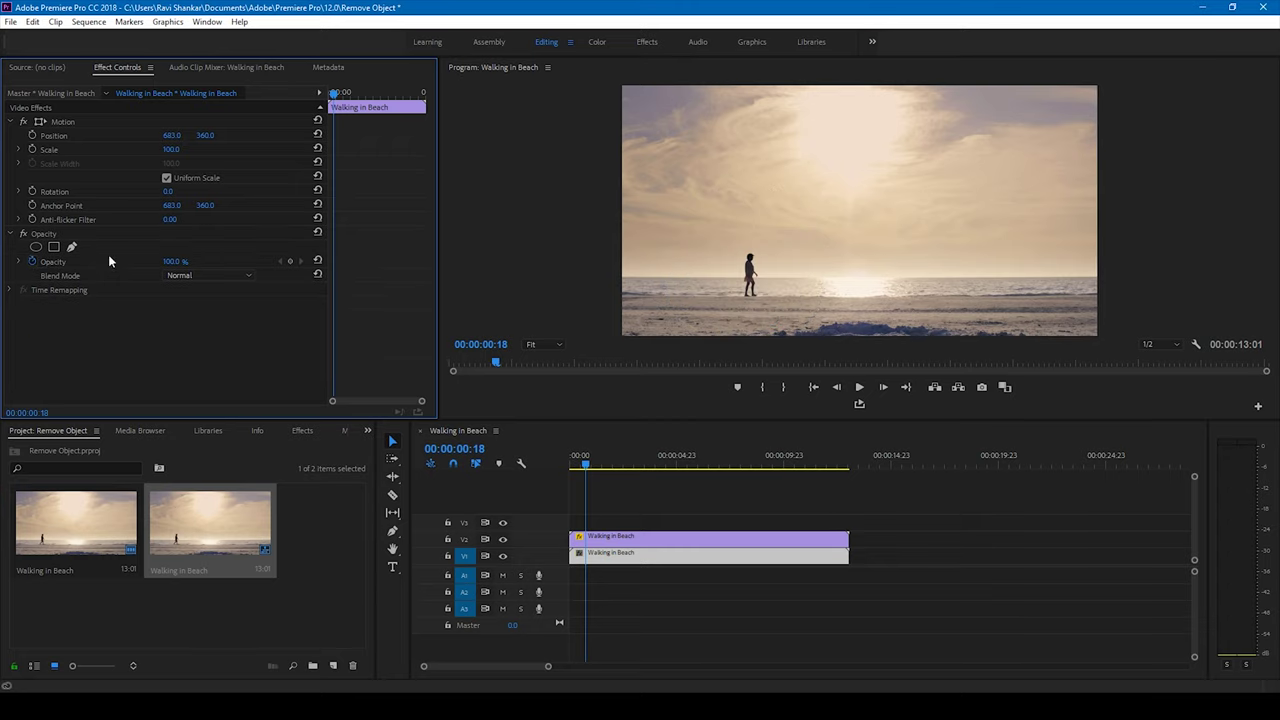
pyautogui.moveTo(585, 470); pyautogui.dragTo(571, 466)
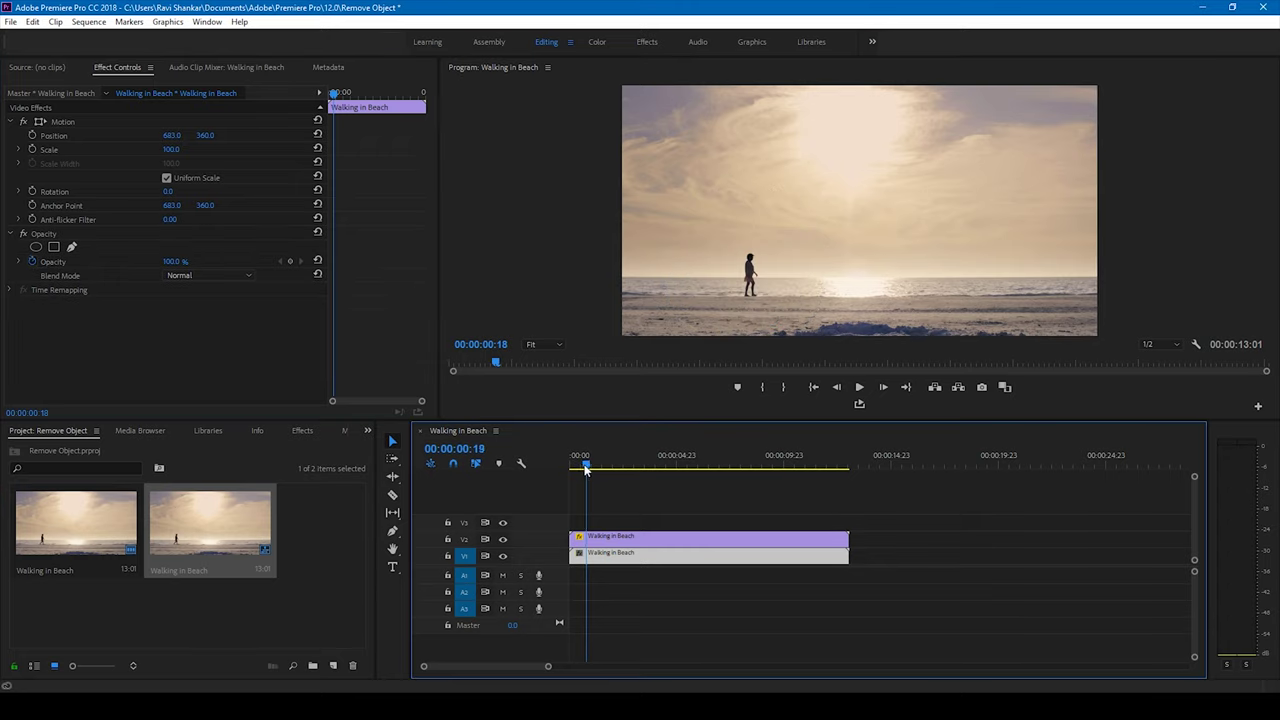
# Hide V1's output to confirm the V2 clip's mask tracks the walker, then show V1 again
pyautogui.click(502, 555)
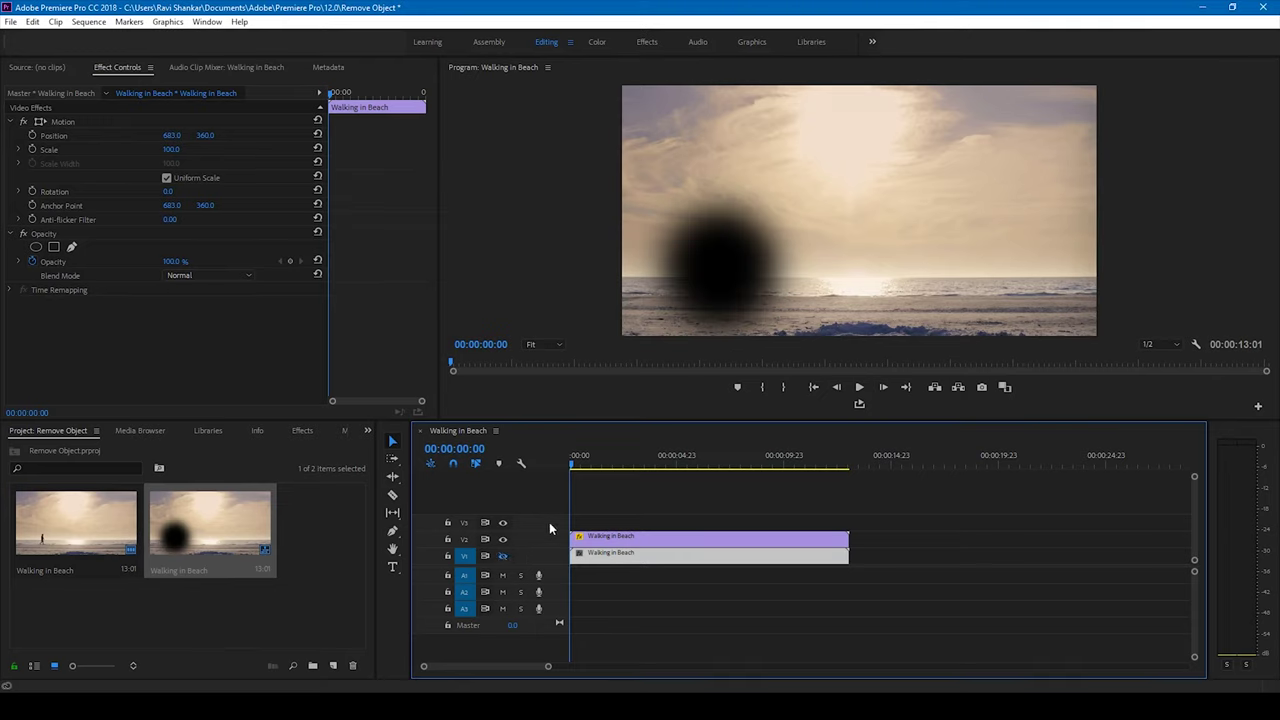
pyautogui.click(620, 538)
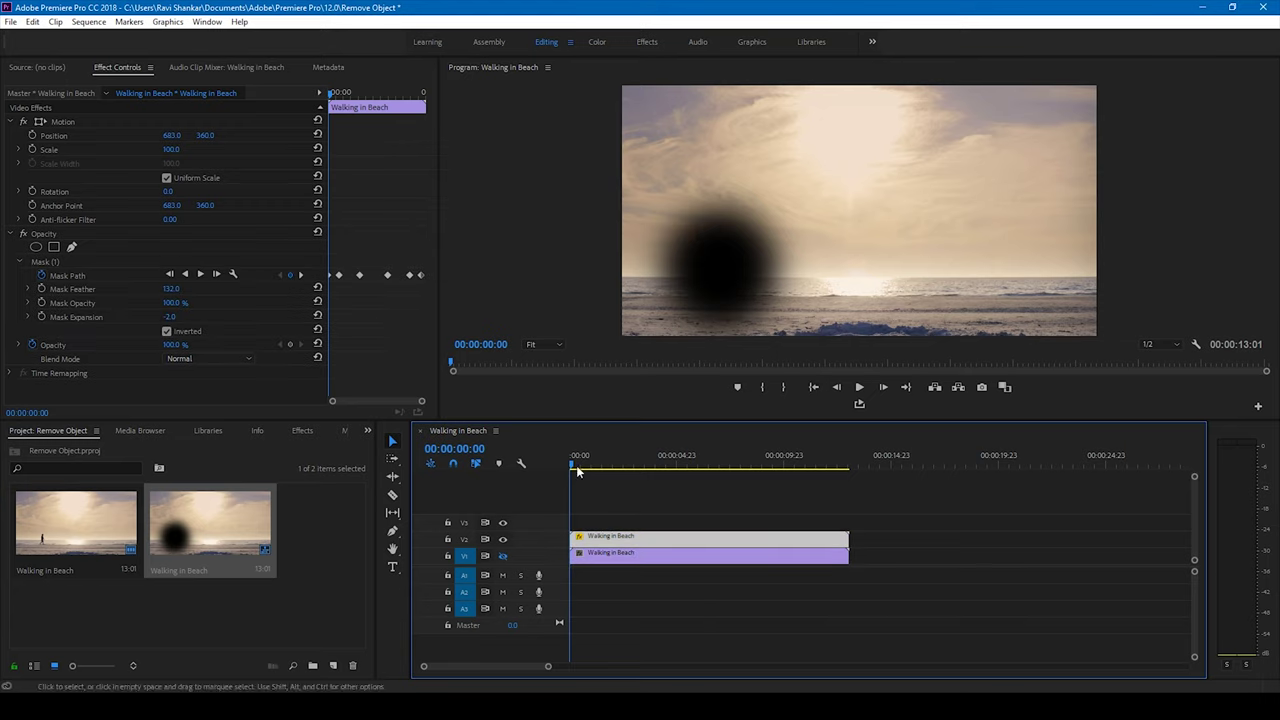
pyautogui.moveTo(572, 465); pyautogui.dragTo(680, 466)
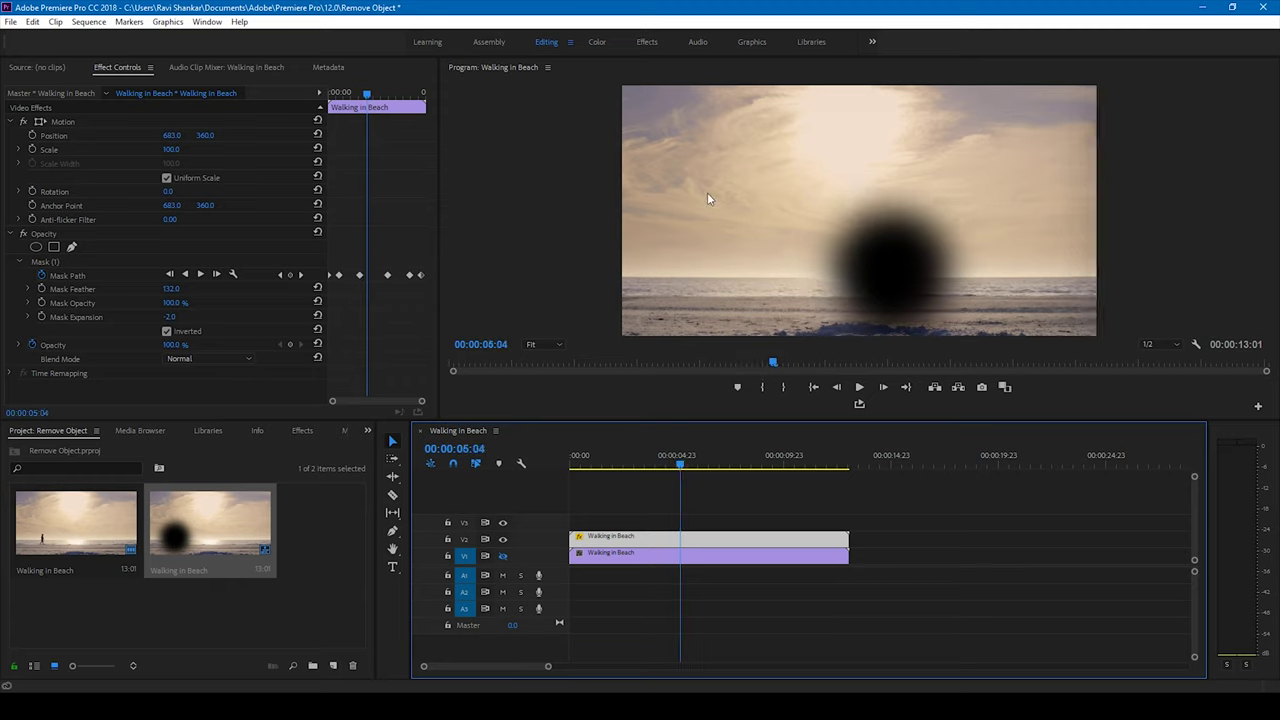
pyautogui.click(613, 558)
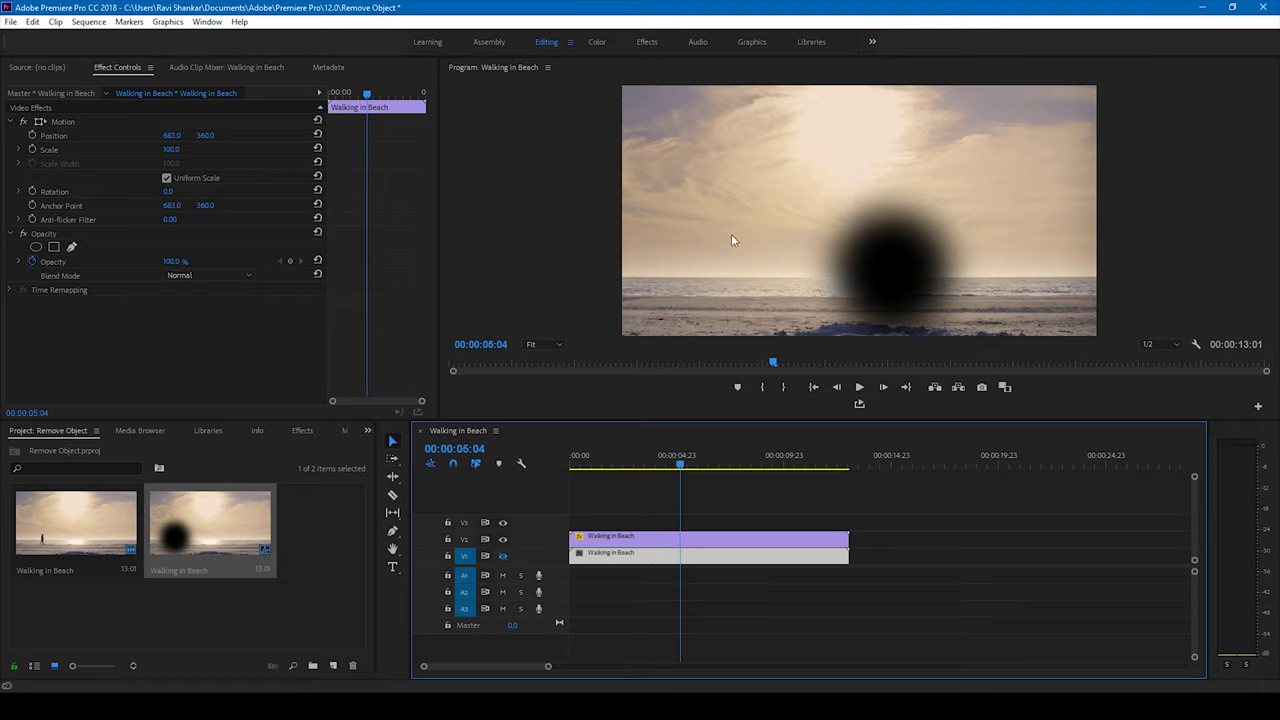
pyautogui.click(503, 555)
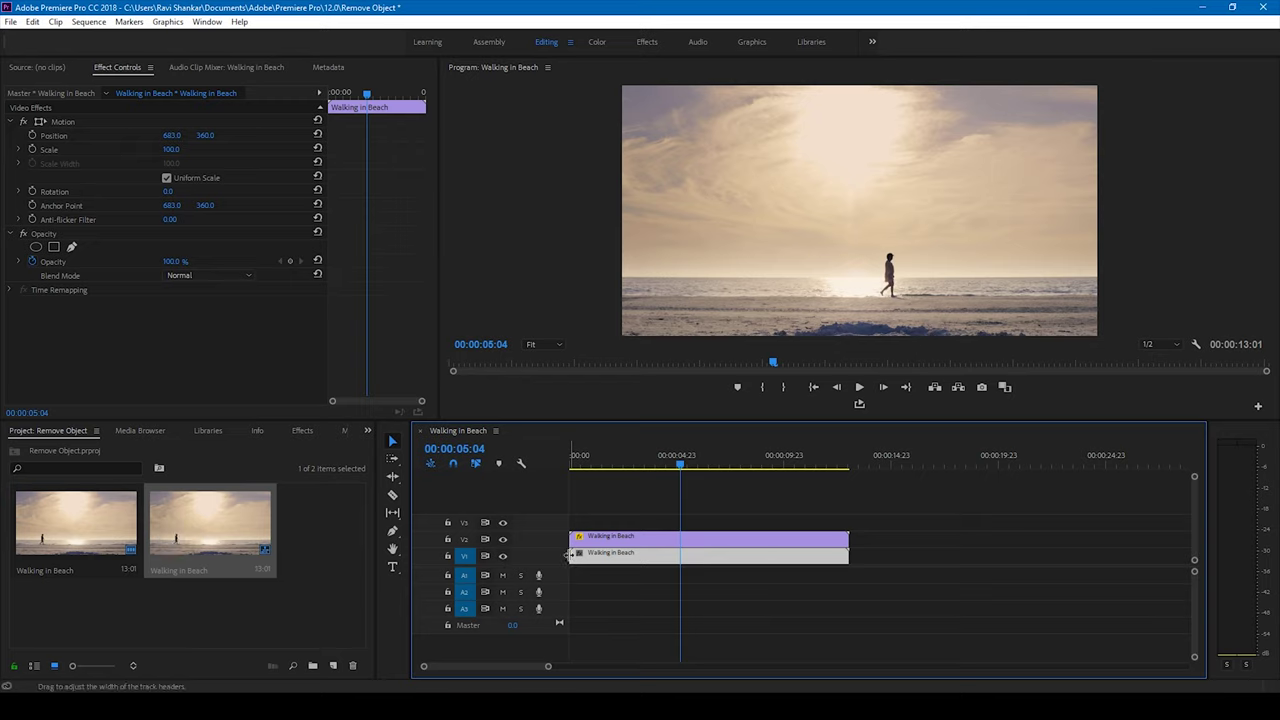
# Trim the V1 clip to start at 00:00:05:04 with a six-second duration, then go to 00:00:00:00
pyautogui.moveTo(578, 553); pyautogui.dragTo(685, 566)
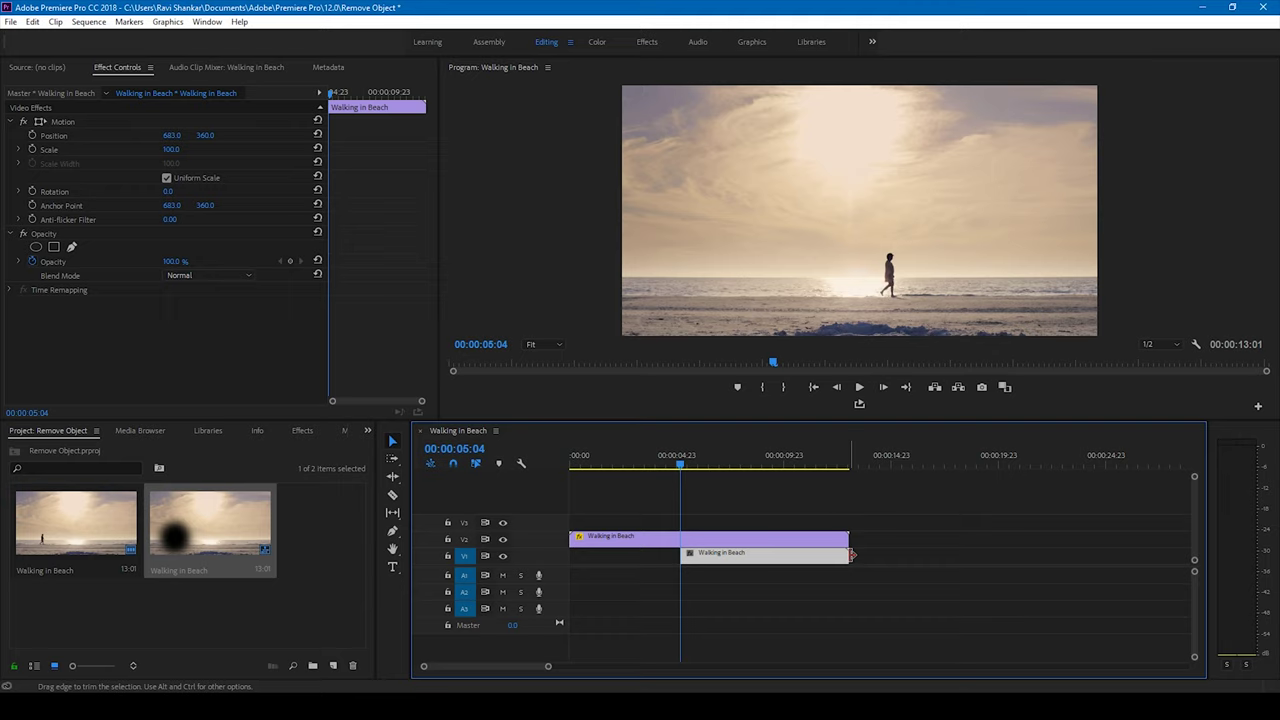
pyautogui.moveTo(845, 555); pyautogui.dragTo(646, 559)
pyautogui.click(573, 465)
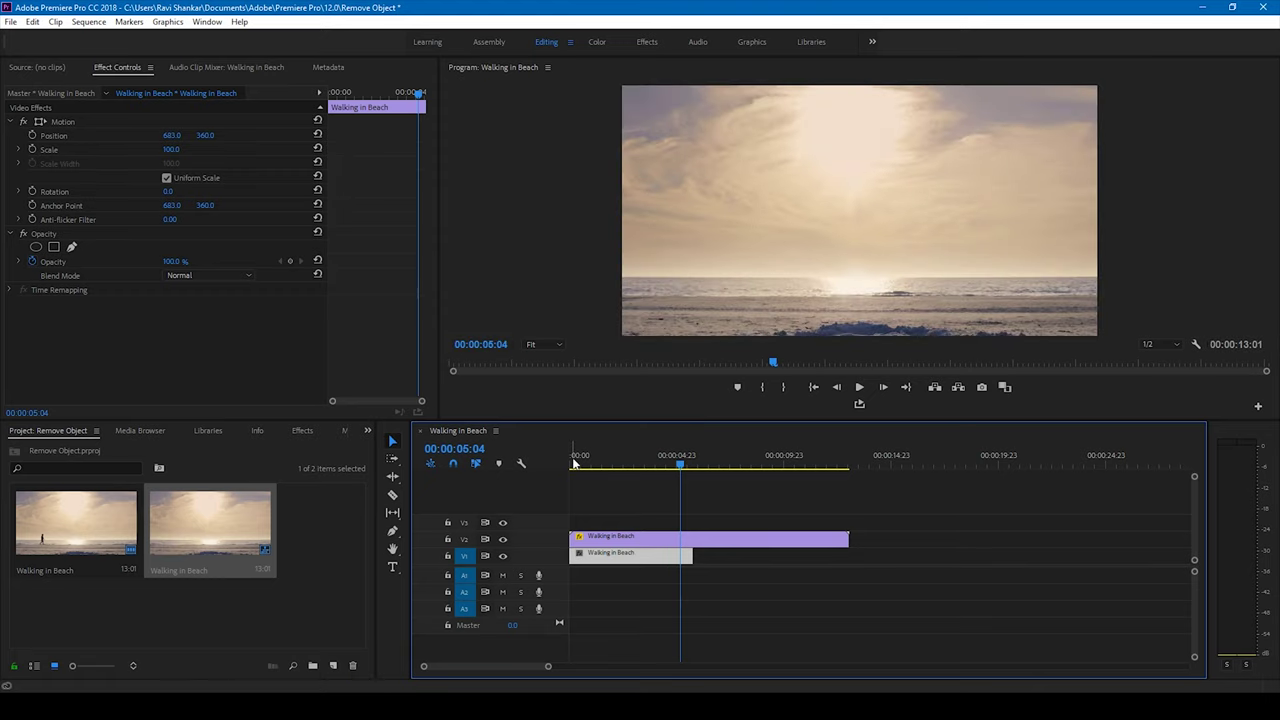
pyautogui.click(568, 465)
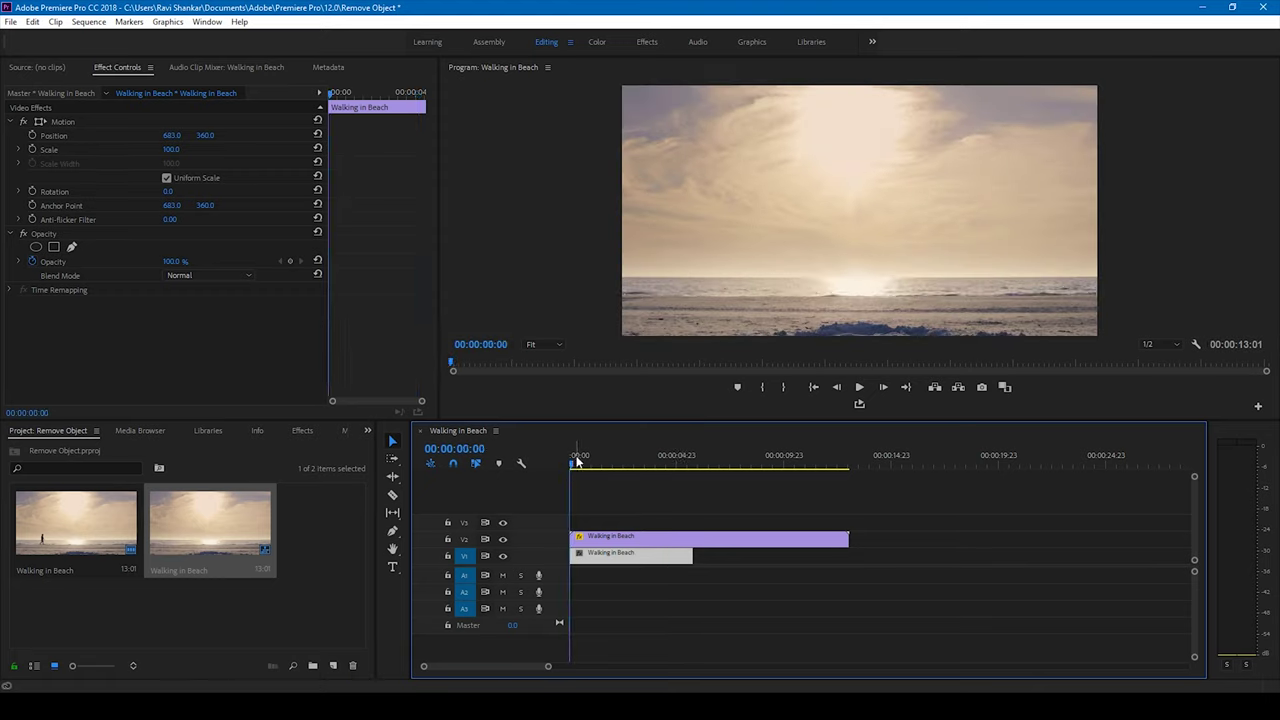
pyautogui.press('space')
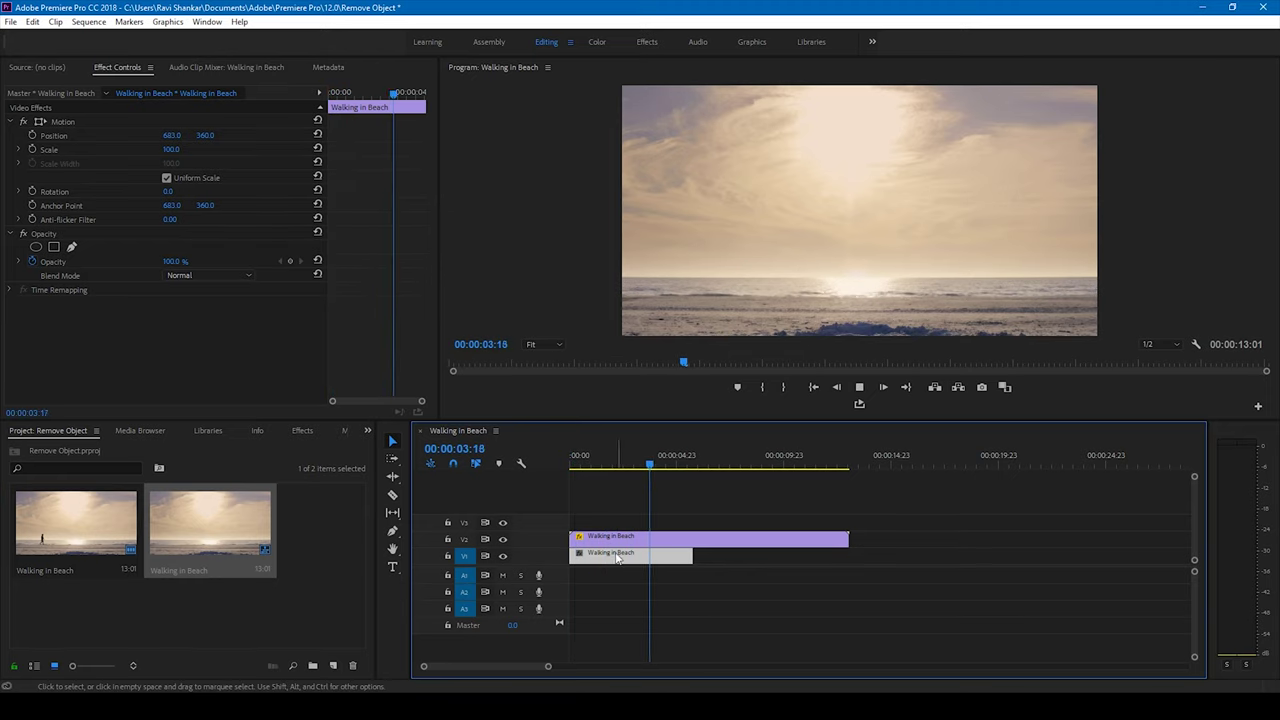
pyautogui.press('space')
pyautogui.click(575, 460)
pyautogui.moveTo(579, 470); pyautogui.dragTo(608, 467)
pyautogui.click(625, 550)
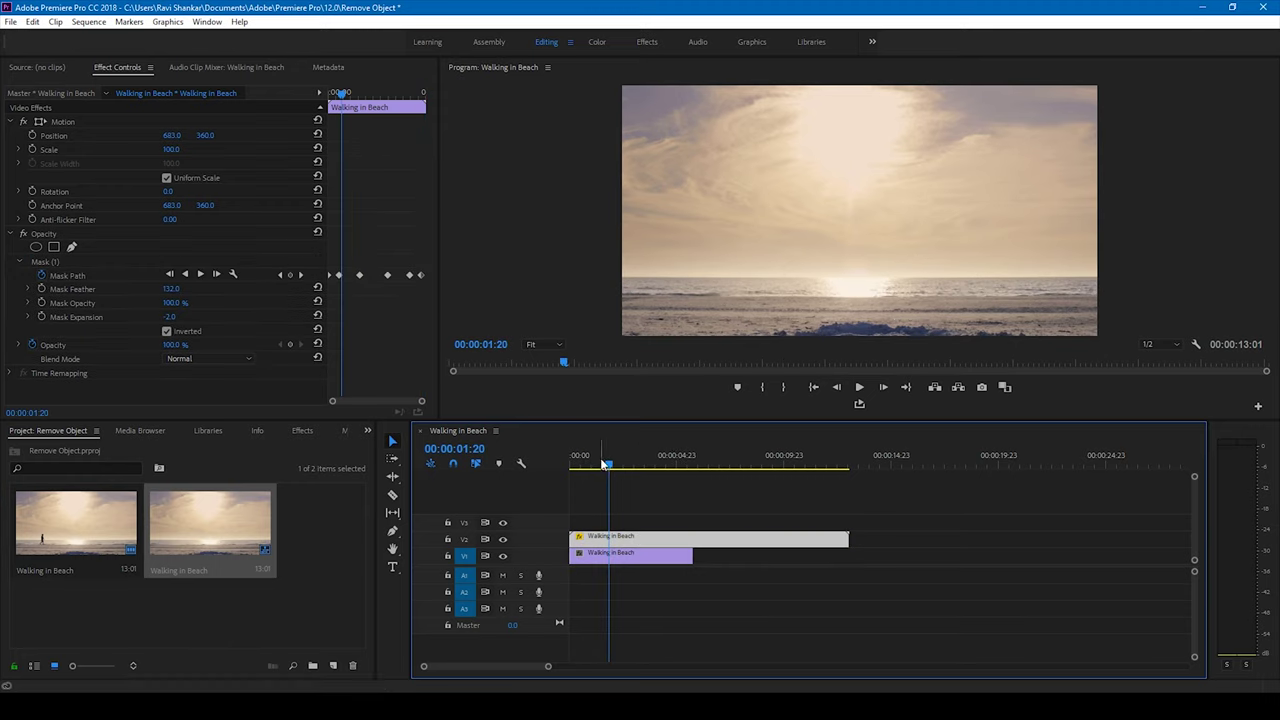
pyautogui.moveTo(608, 470); pyautogui.dragTo(561, 470)
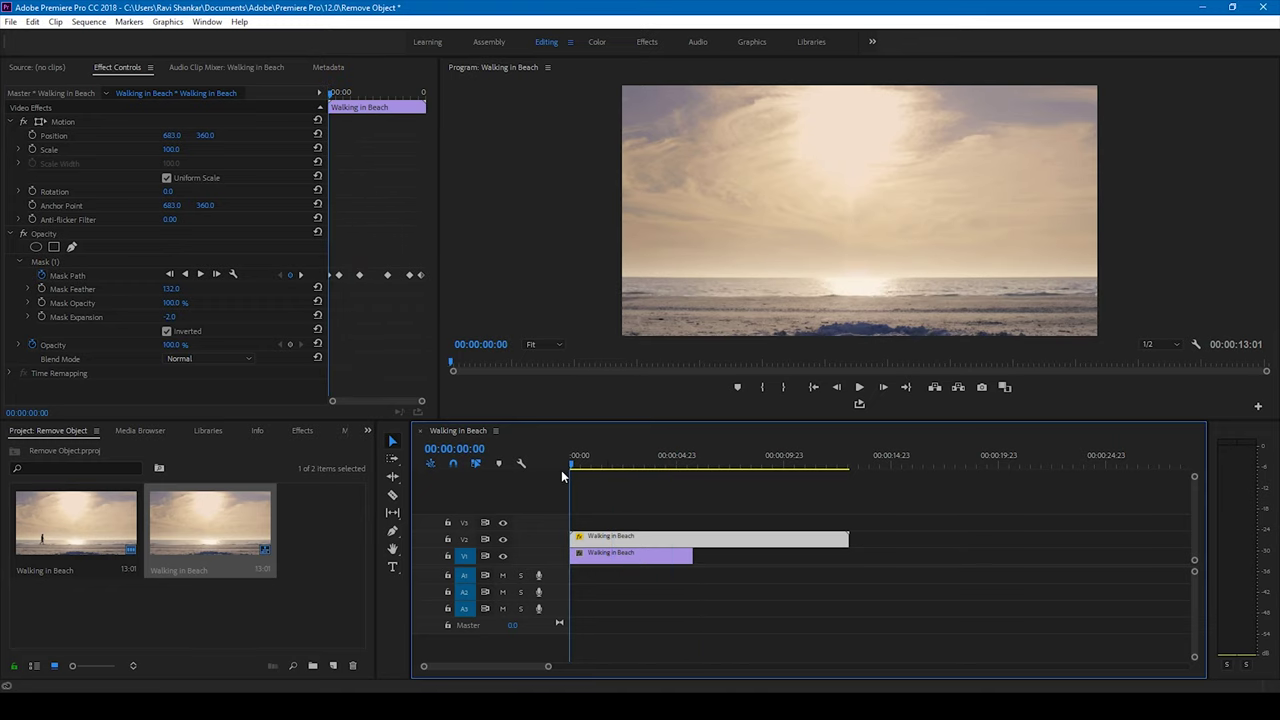
pyautogui.press('space')
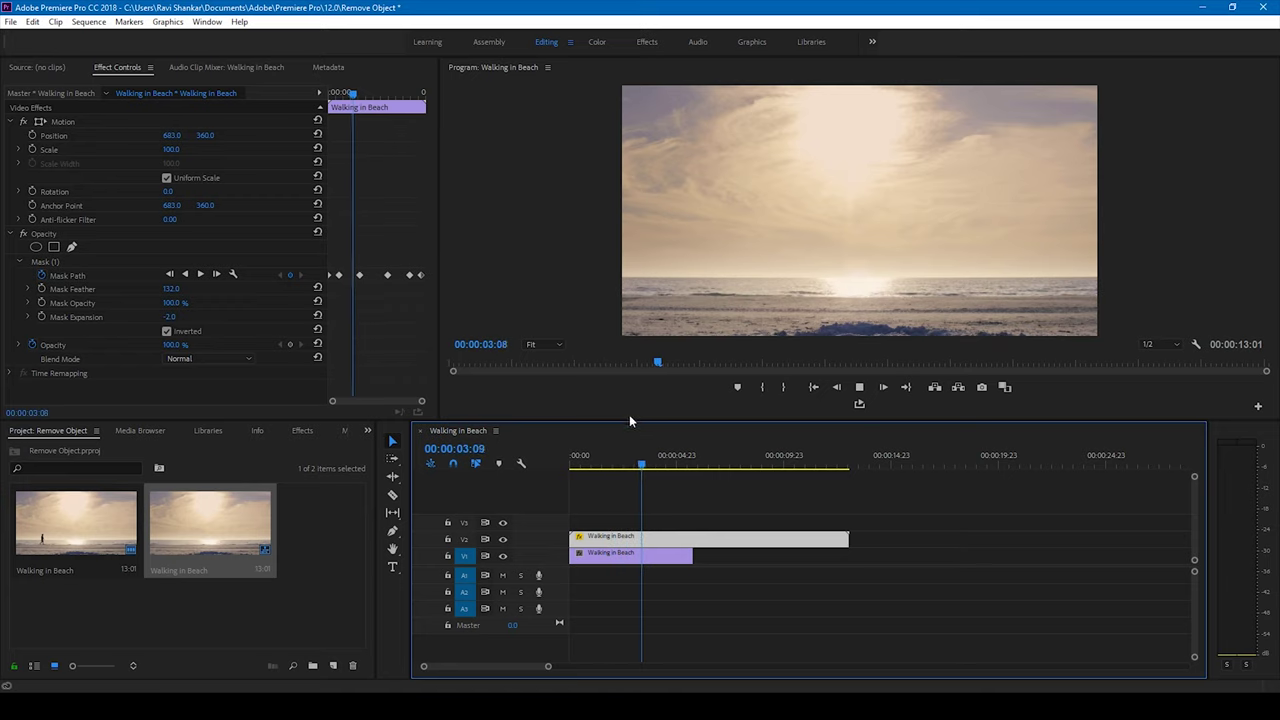
pyautogui.click(574, 467)
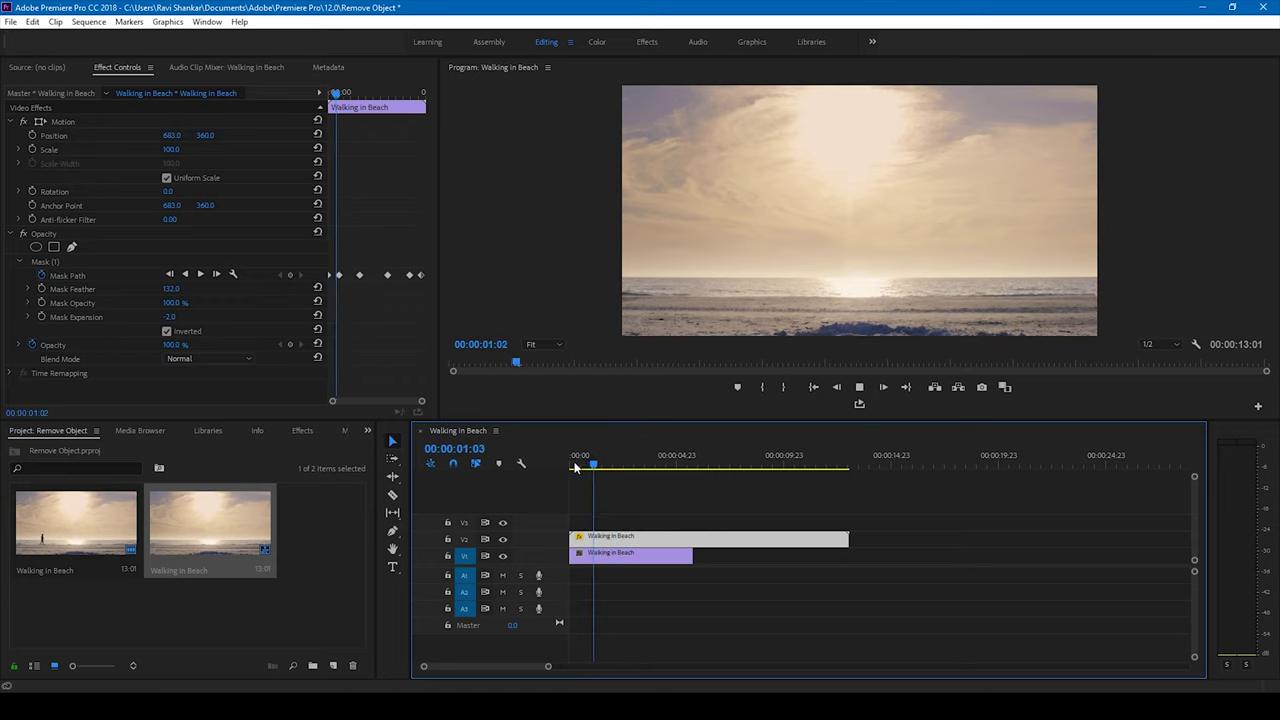
pyautogui.click(575, 467)
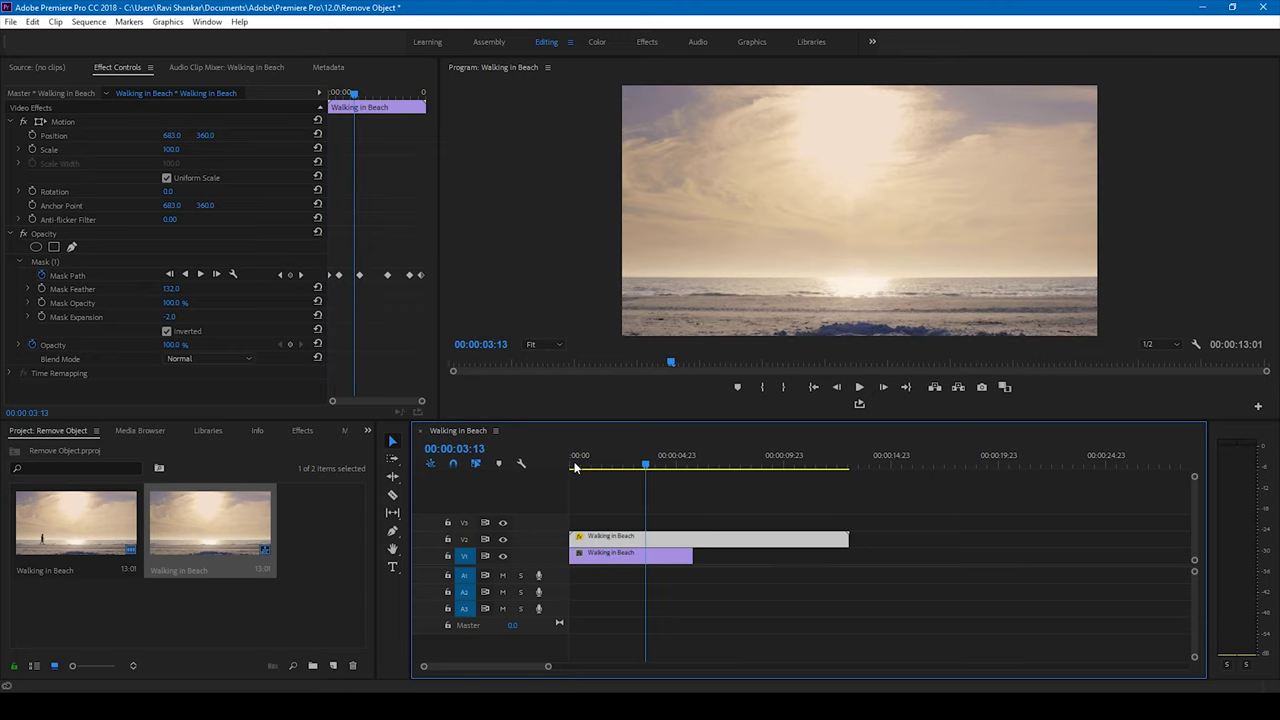
pyautogui.click(575, 467)
pyautogui.press('space')
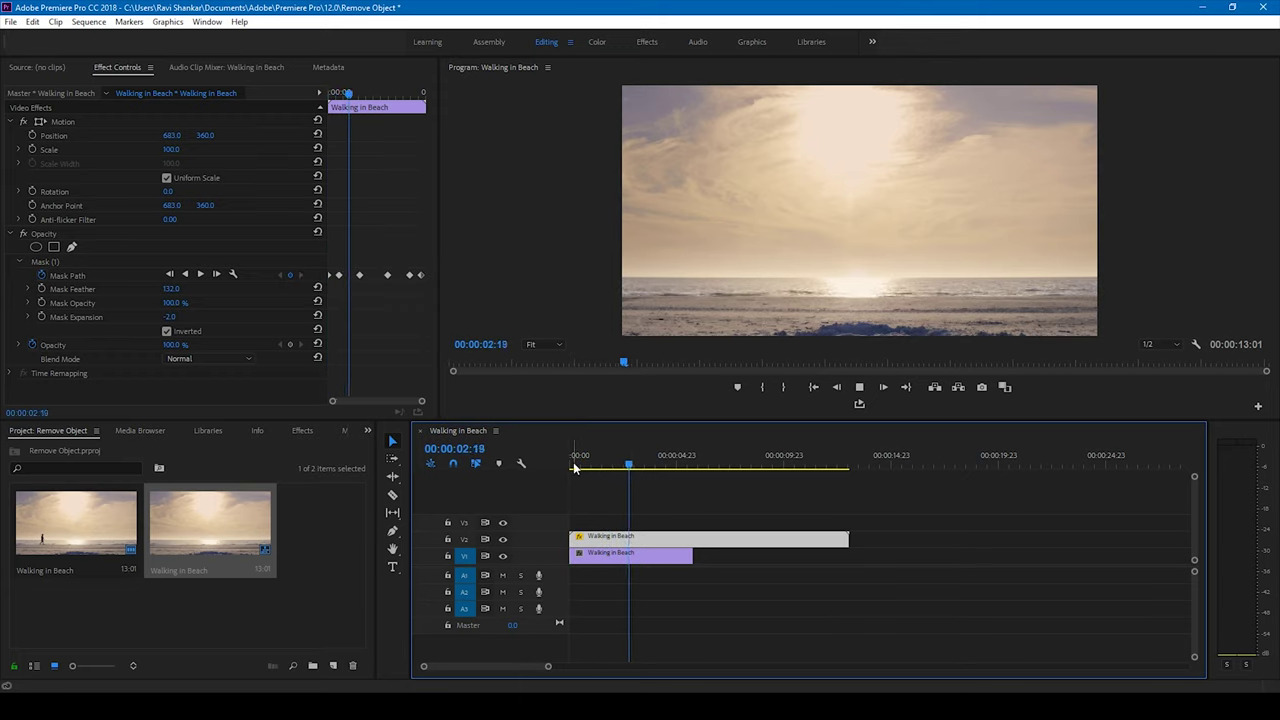
pyautogui.click(573, 465)
pyautogui.click(573, 467)
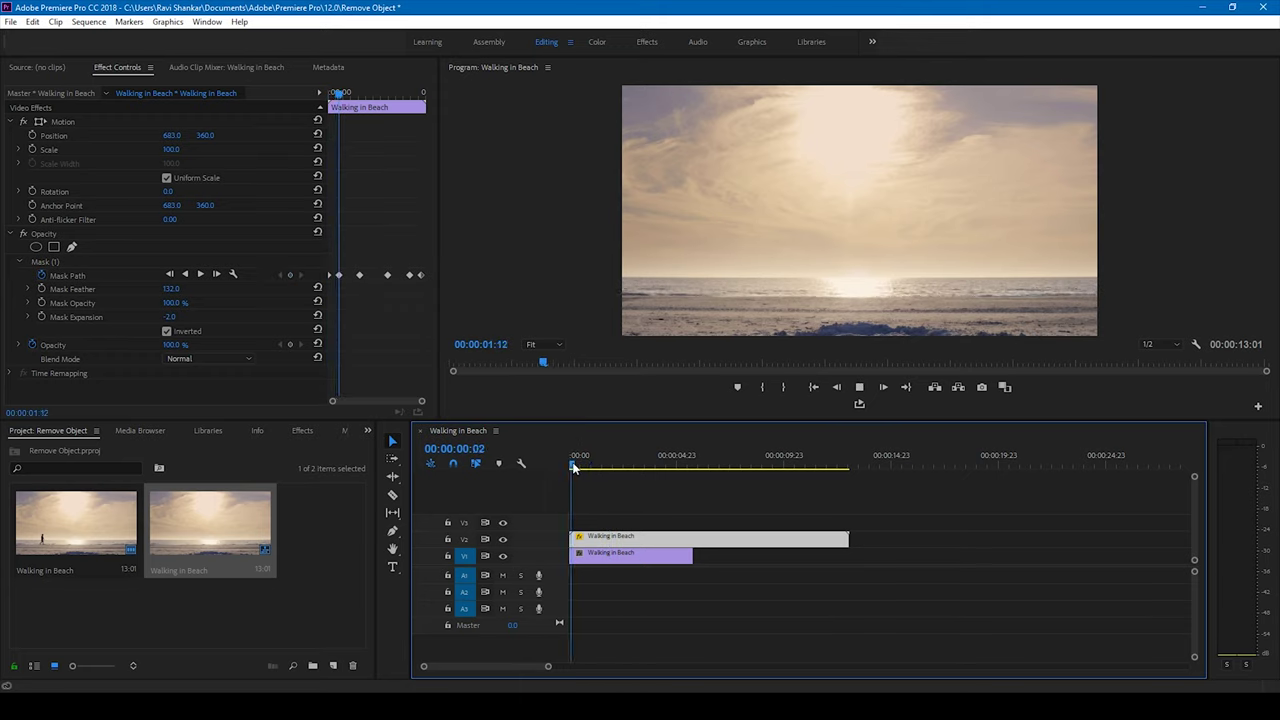
pyautogui.click(572, 467)
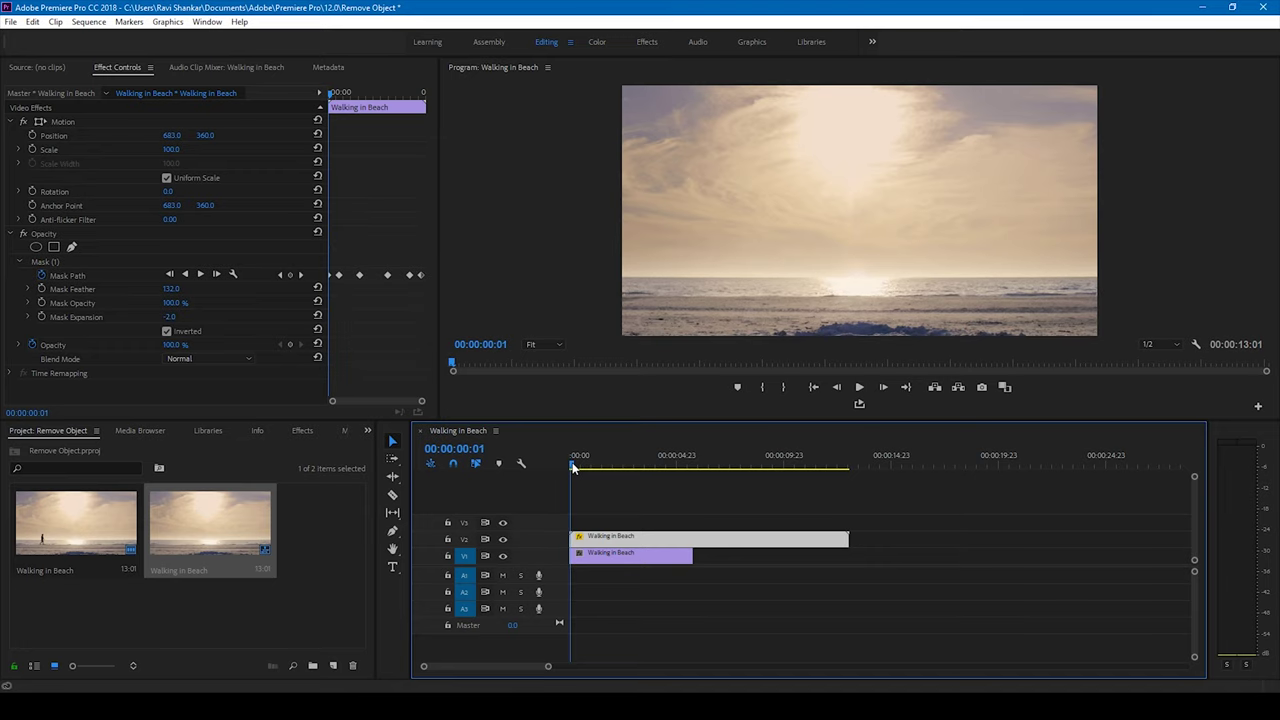
pyautogui.press('space')
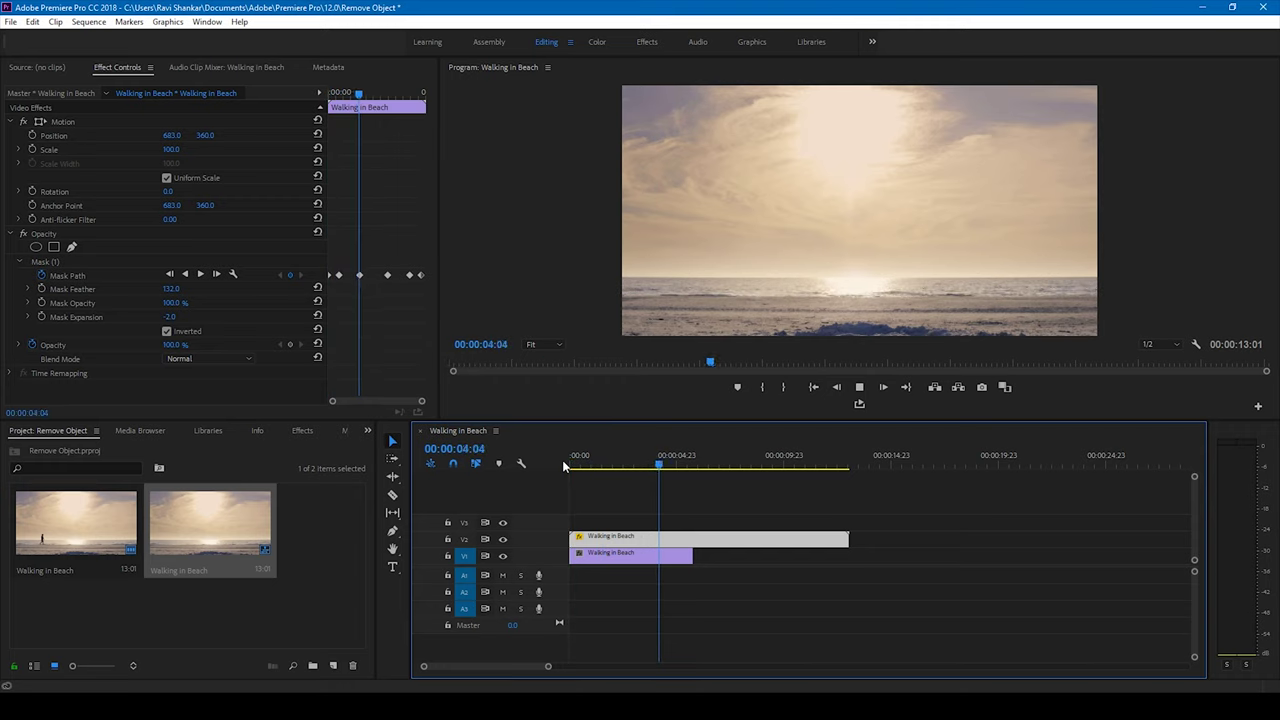
pyautogui.press('space')
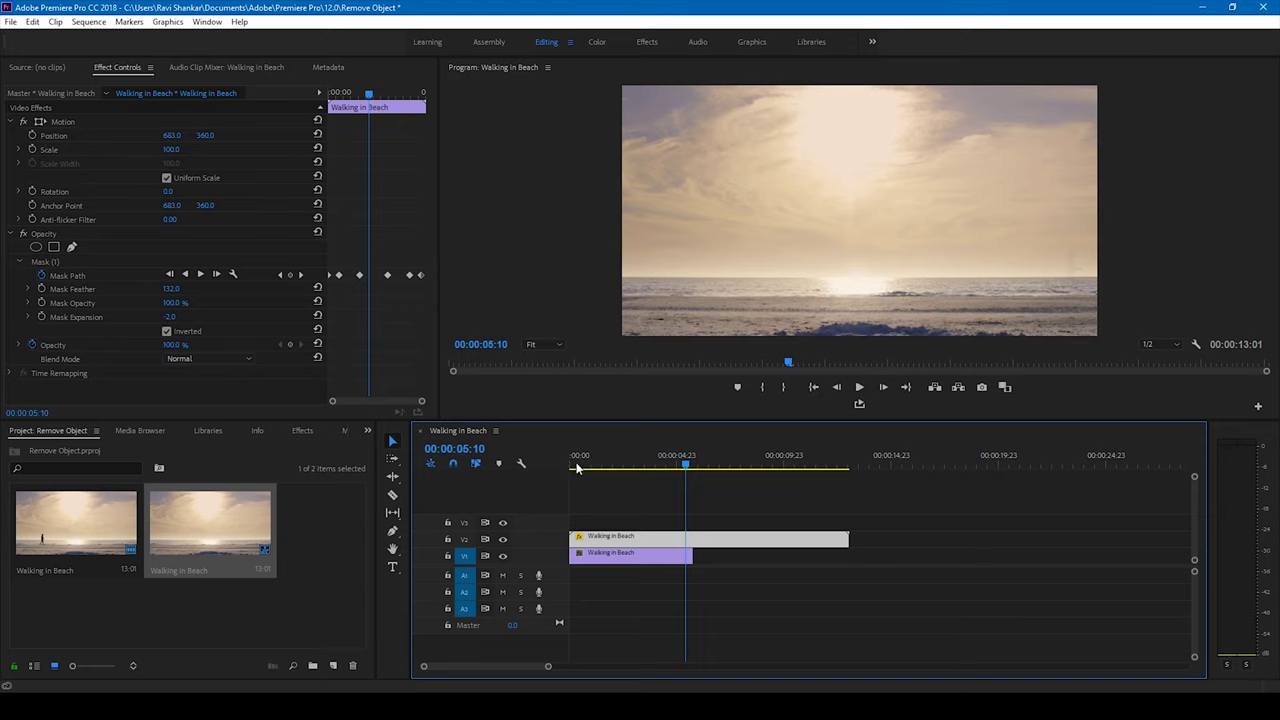
pyautogui.click(589, 467)
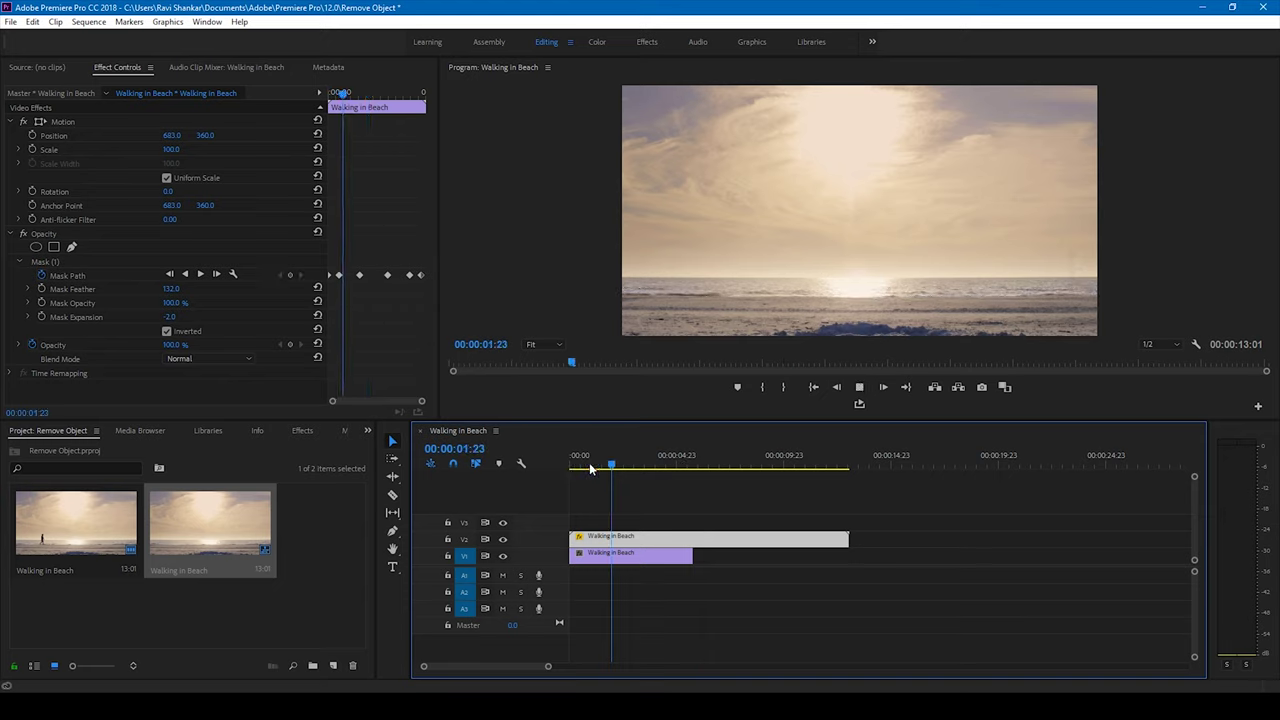
pyautogui.click(586, 467)
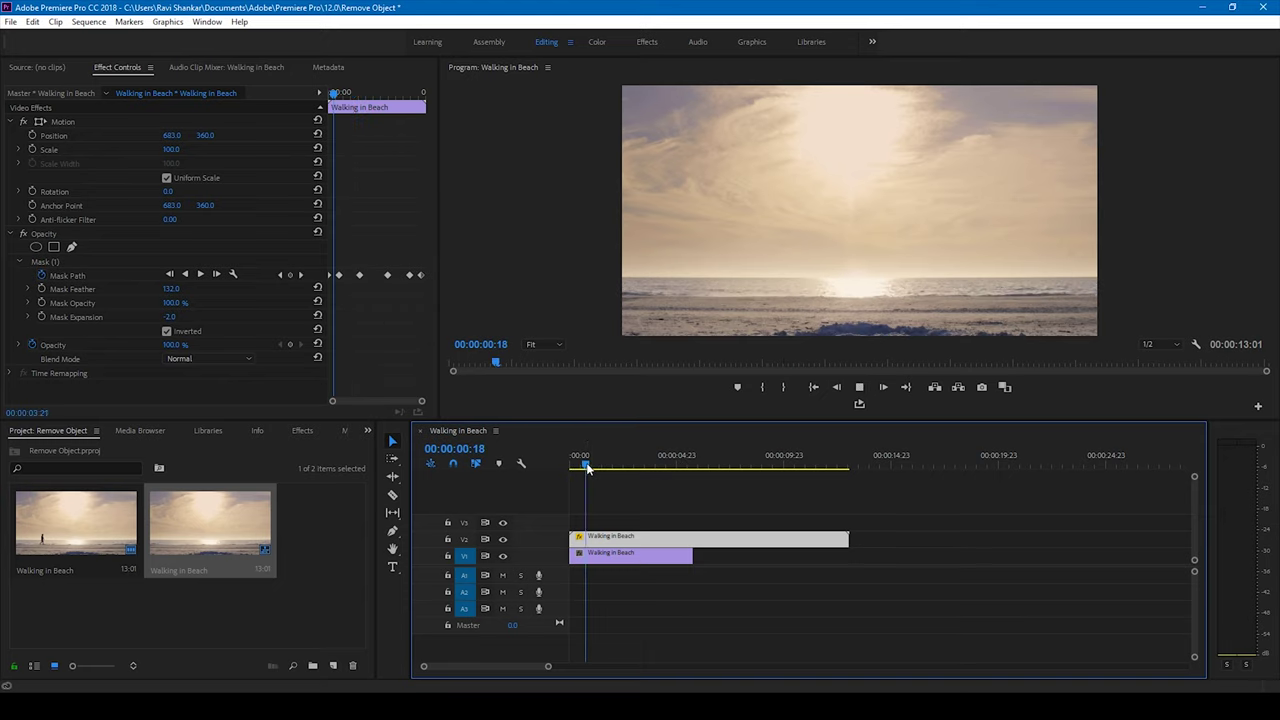